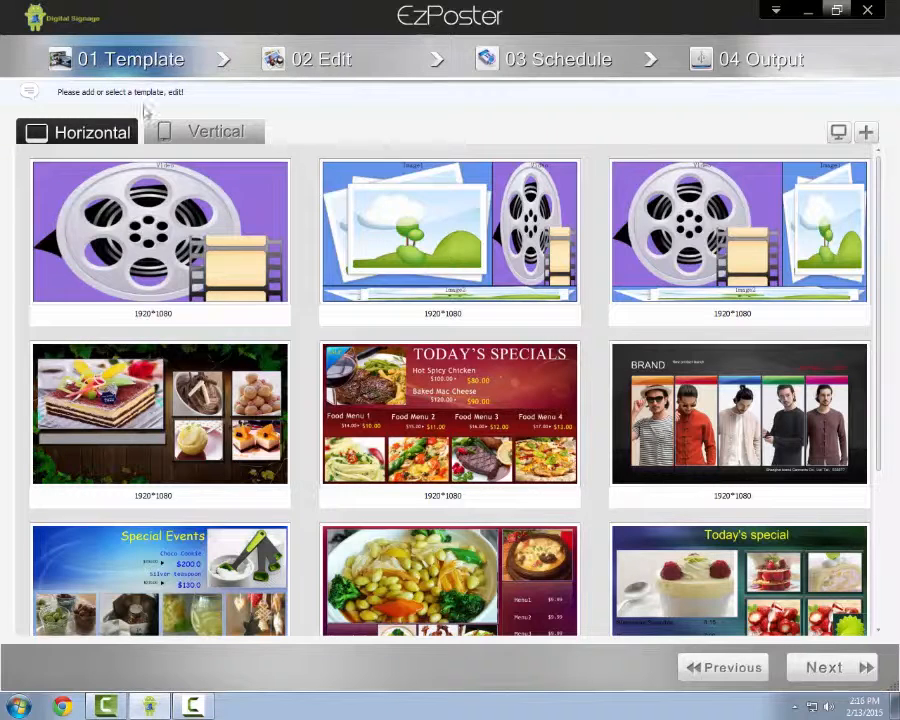
Show the vertical templates and select the full-screen video template
left_click(197, 134)
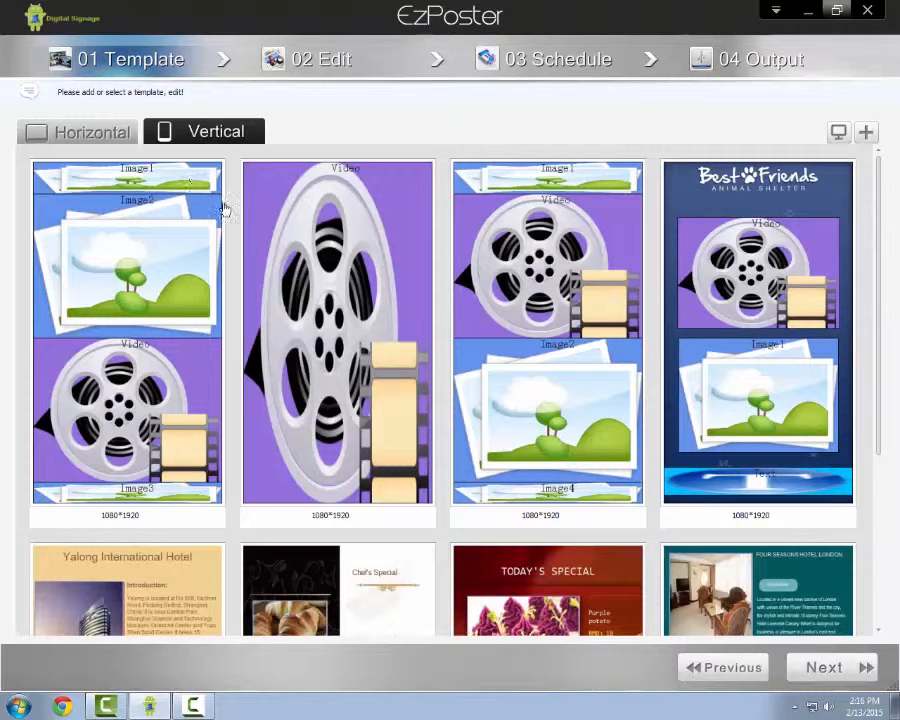
mouse_move(307, 229)
left_click(309, 230)
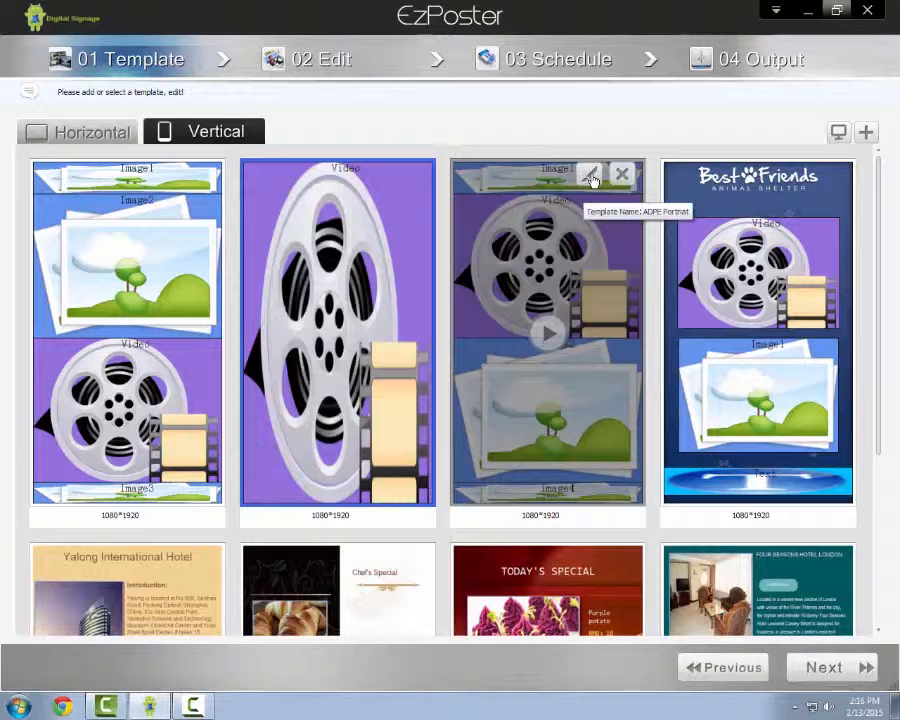
Open the ADPE Portriat template for layout editing, inspect its Image1 area, and close it without saving
left_click(590, 177)
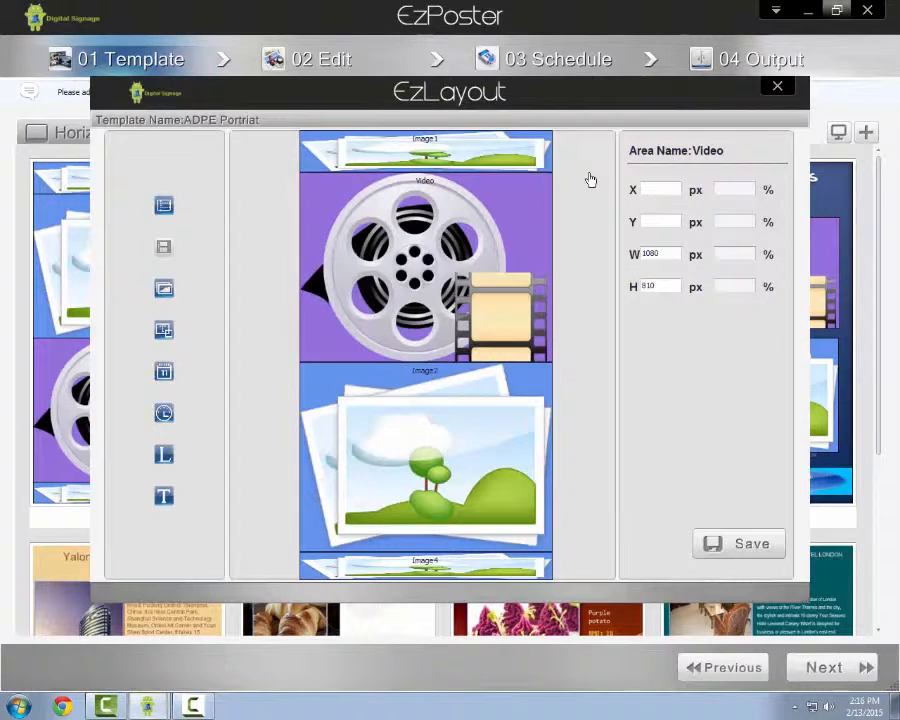
left_click(437, 152)
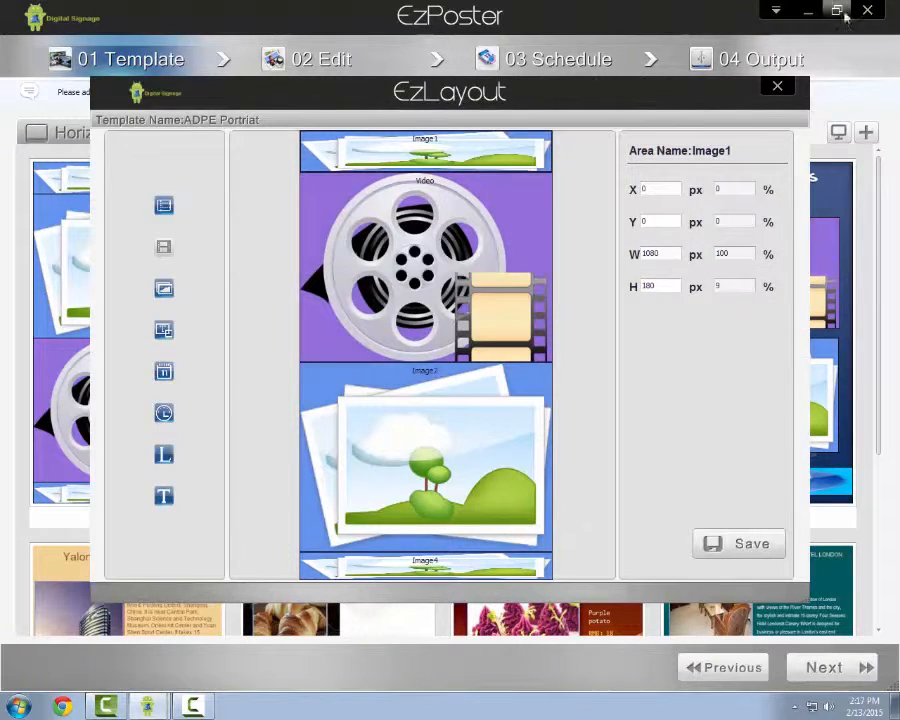
left_click(779, 89)
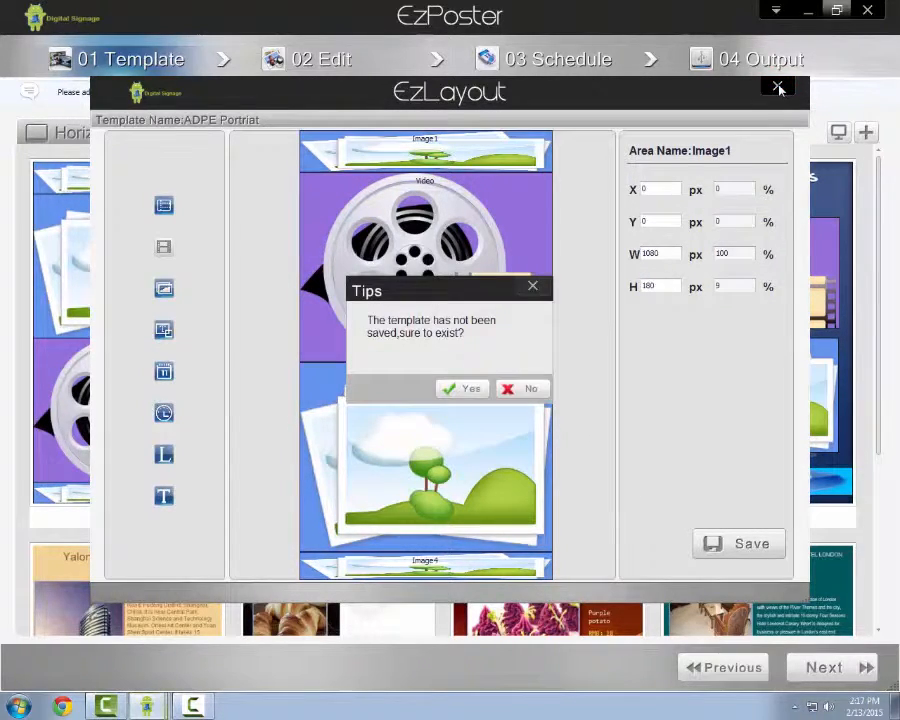
left_click(467, 391)
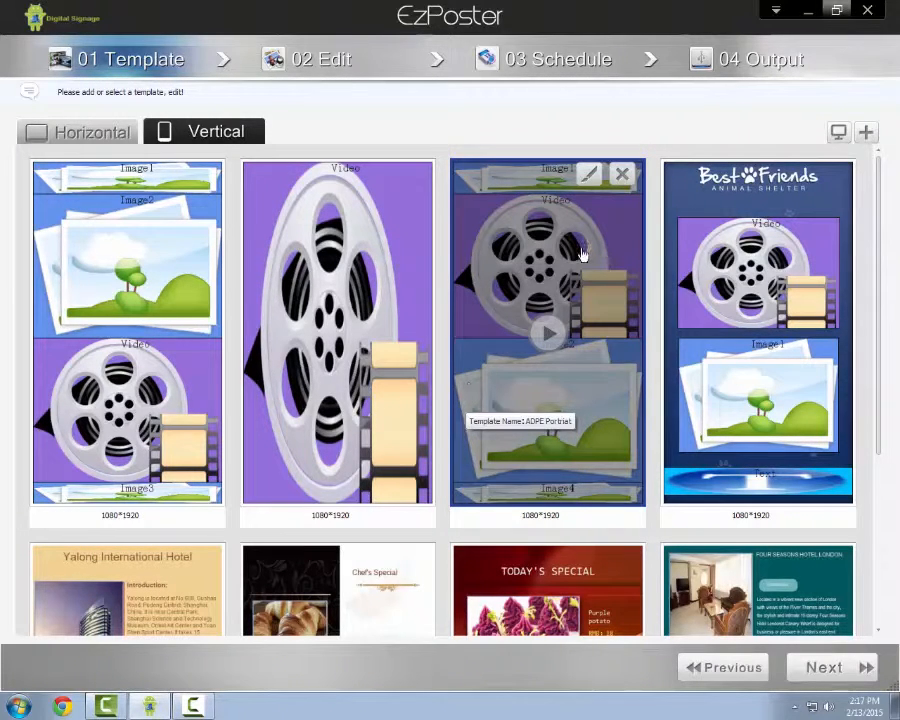
Add a new vertical template named test with a resolution of 1080*1920
left_click(865, 133)
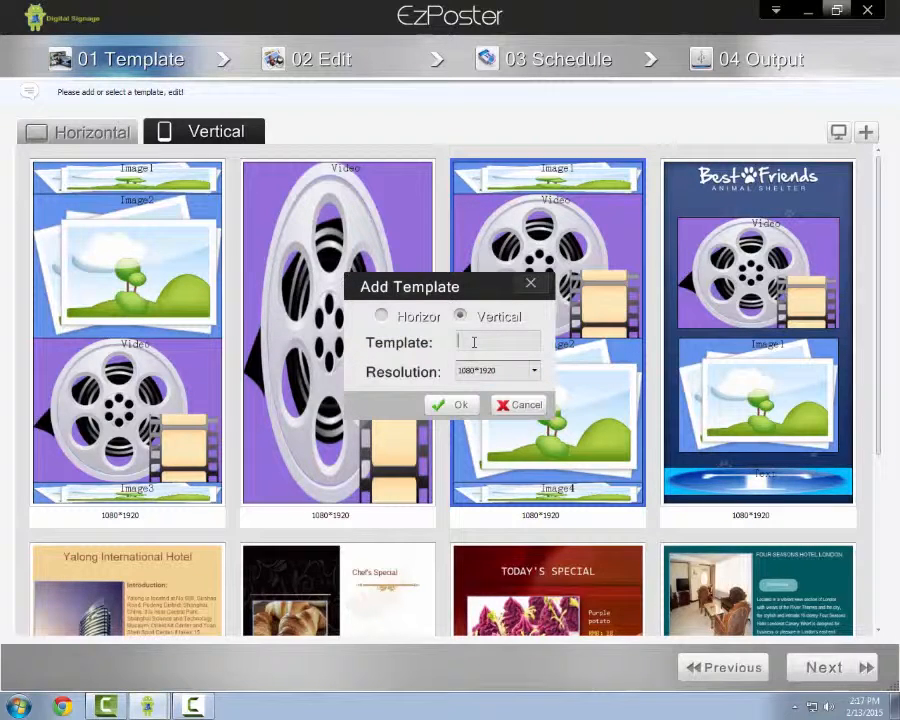
type("test")
left_click(458, 407)
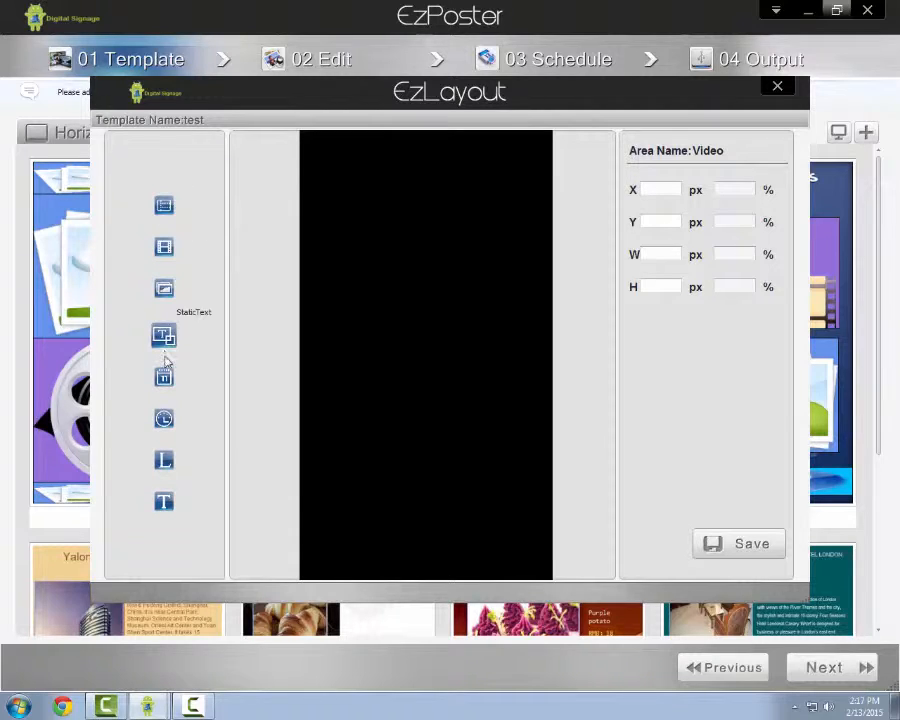
Add animals_background.jpg from the AnimalShelter folder as the template's background picture
left_click(166, 212)
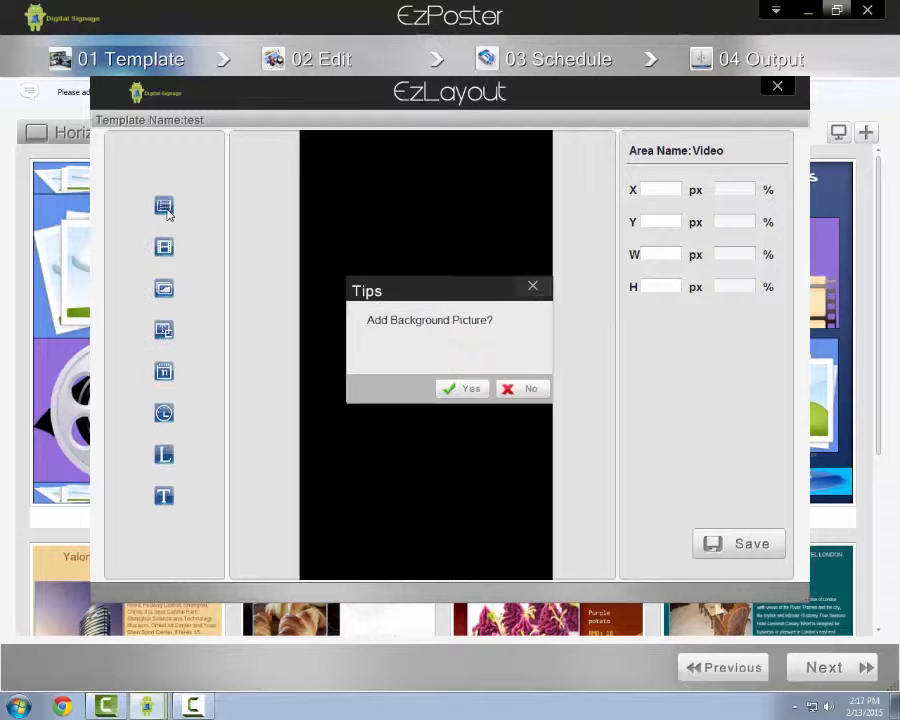
left_click(470, 391)
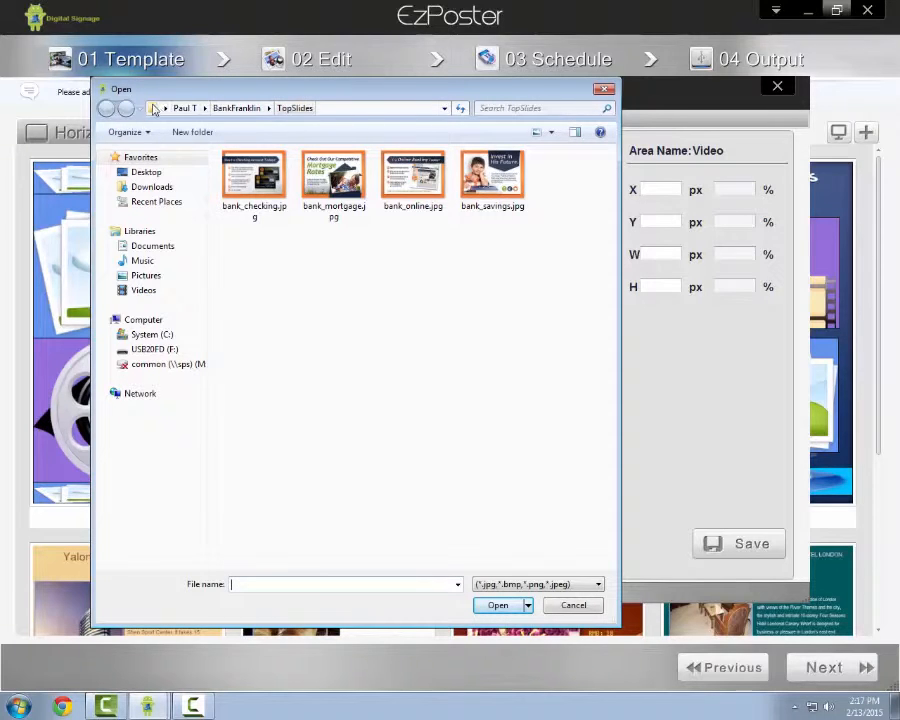
left_click(181, 108)
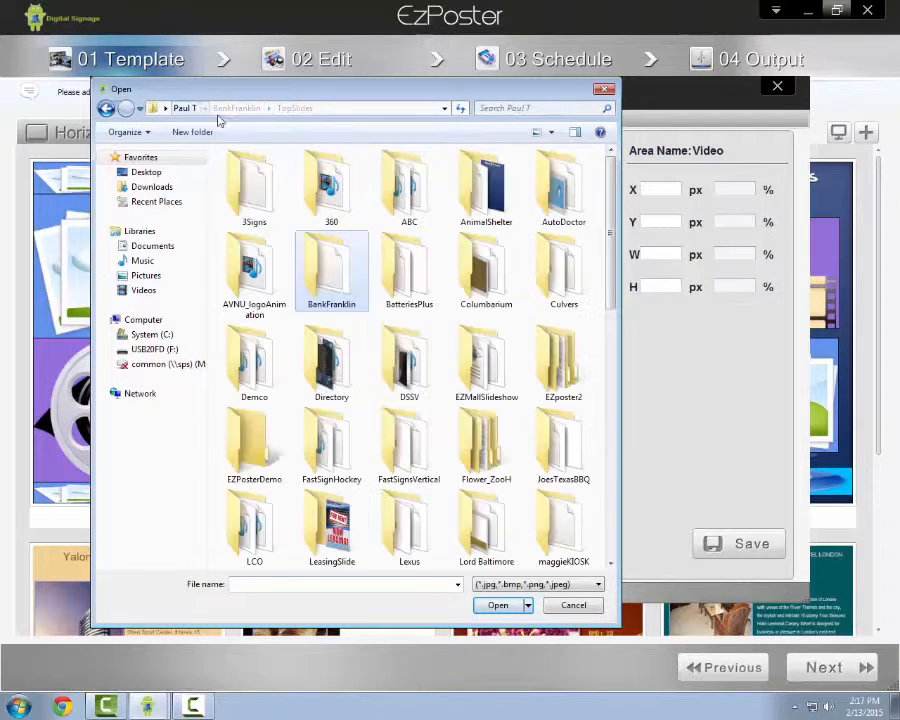
double_click(497, 199)
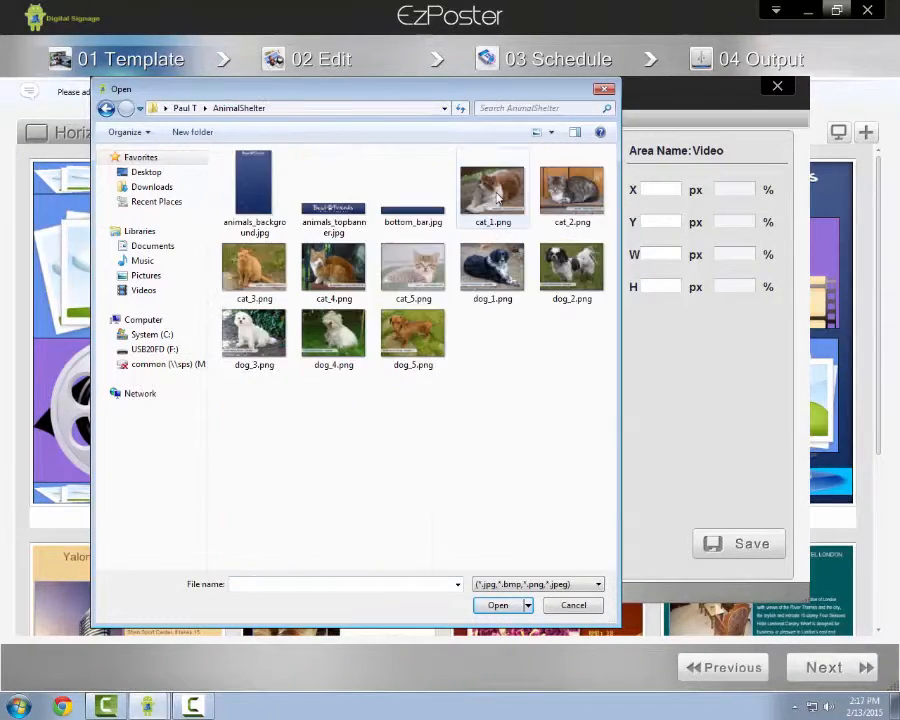
left_click(253, 188)
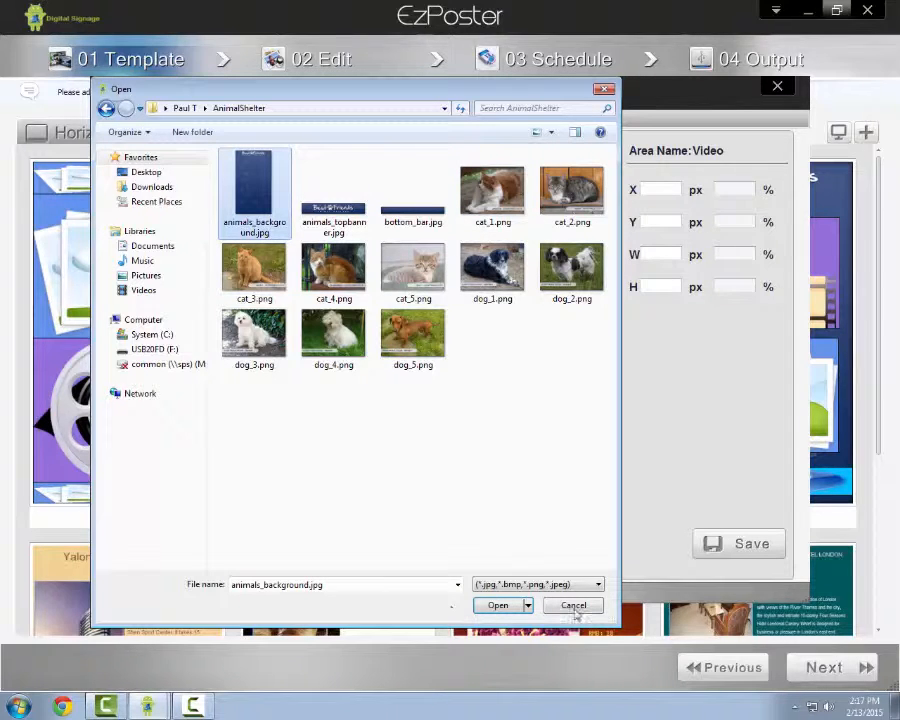
left_click(498, 605)
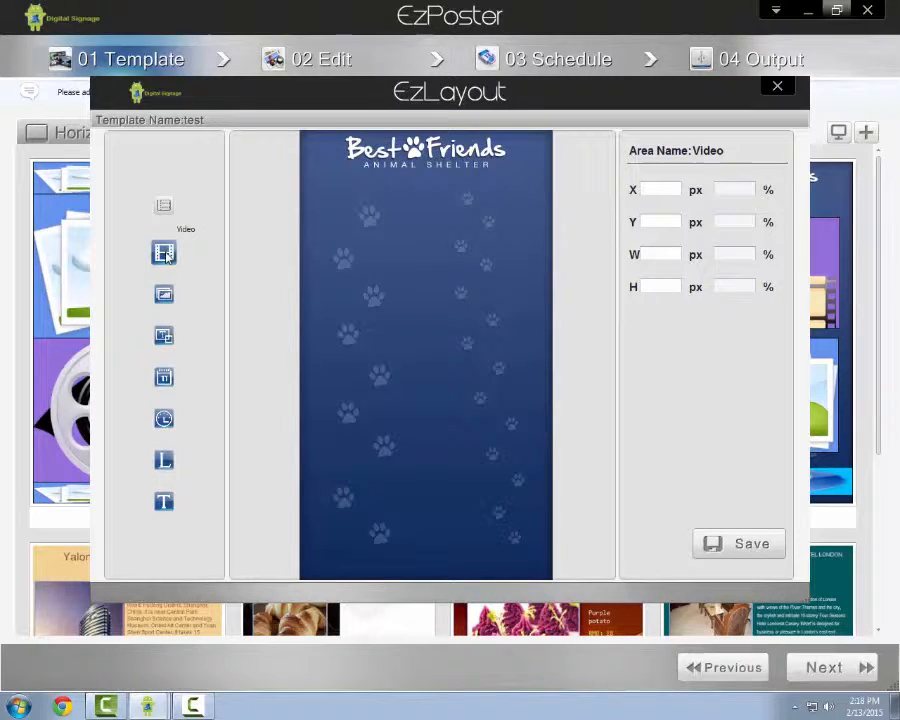
Add a video area about 816 × 630 px and place it beneath the logo at about X 123, Y 267
left_click_drag(166, 256, 534, 333)
left_click_drag(467, 270, 429, 248)
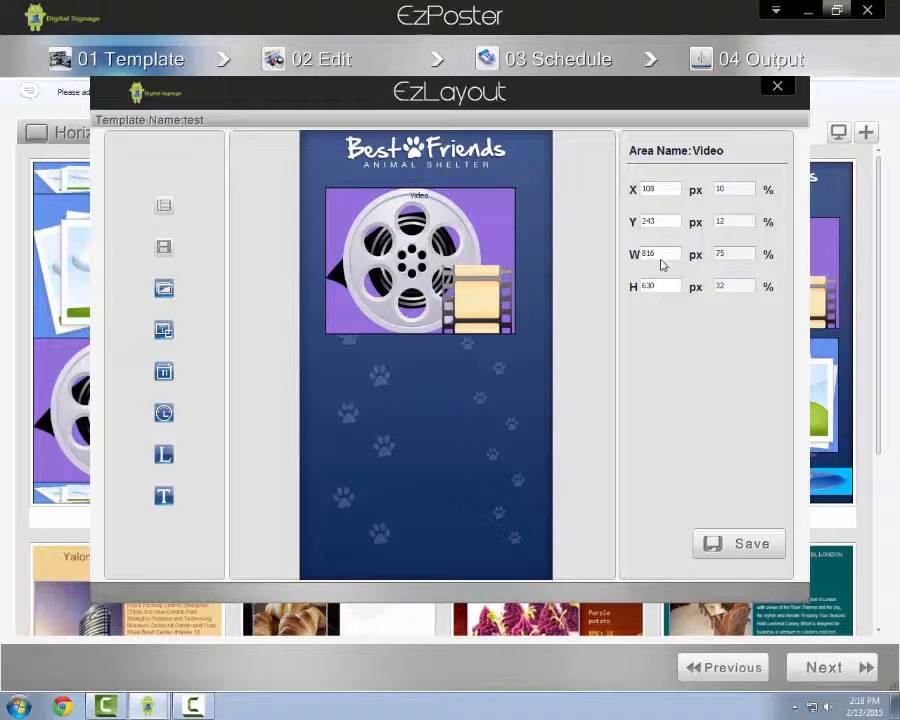
left_click_drag(444, 244, 452, 247)
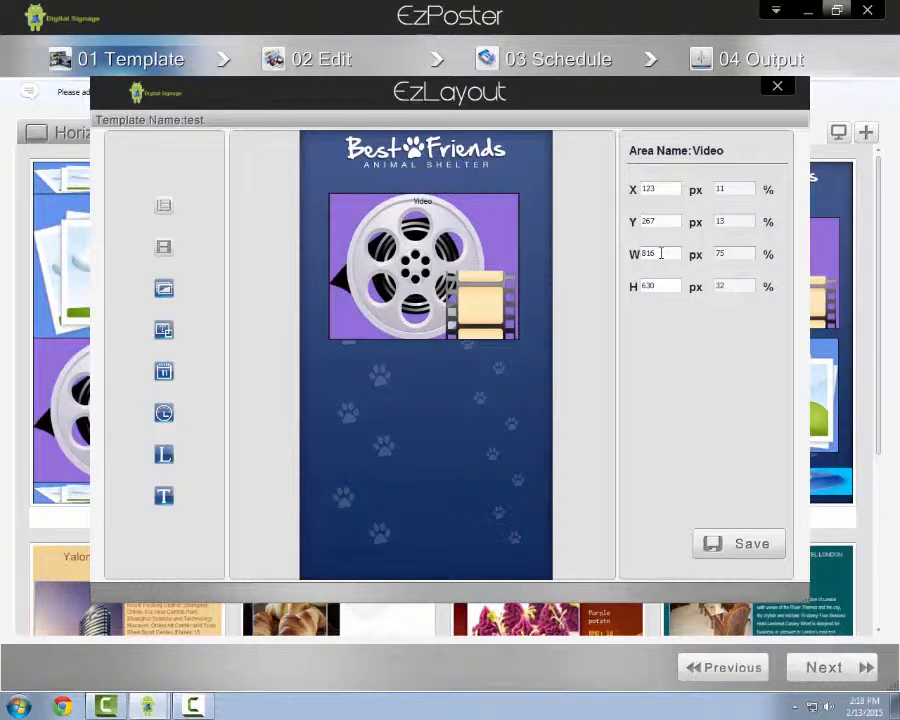
Set the video area's width to 840 px and height to 600 px, and center it at about X 120, Y 291
double_click(661, 253)
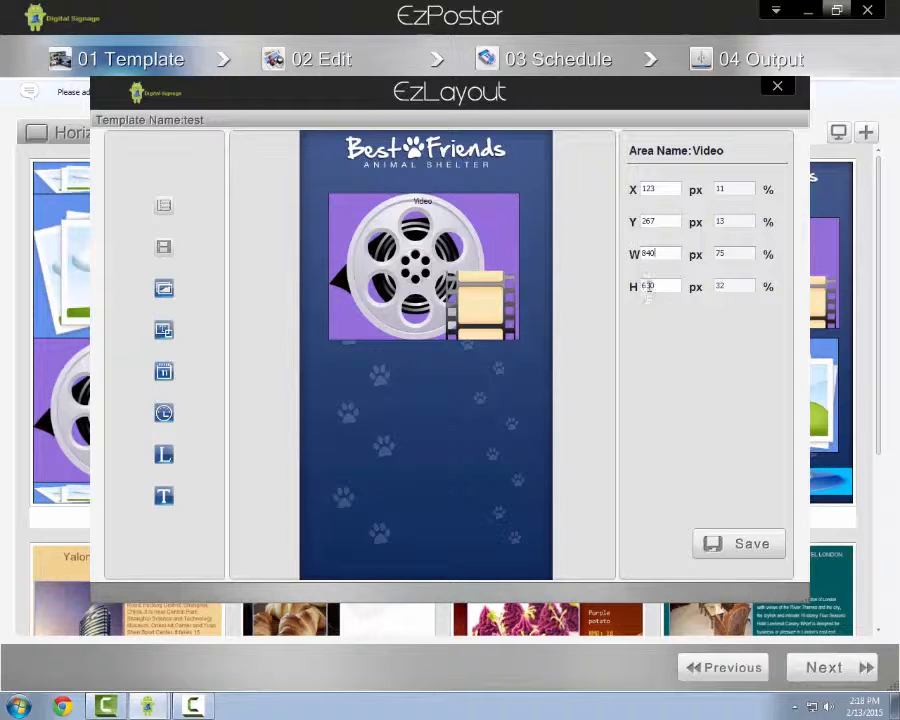
key("Return")
left_click_drag(666, 287, 609, 287)
type("6")
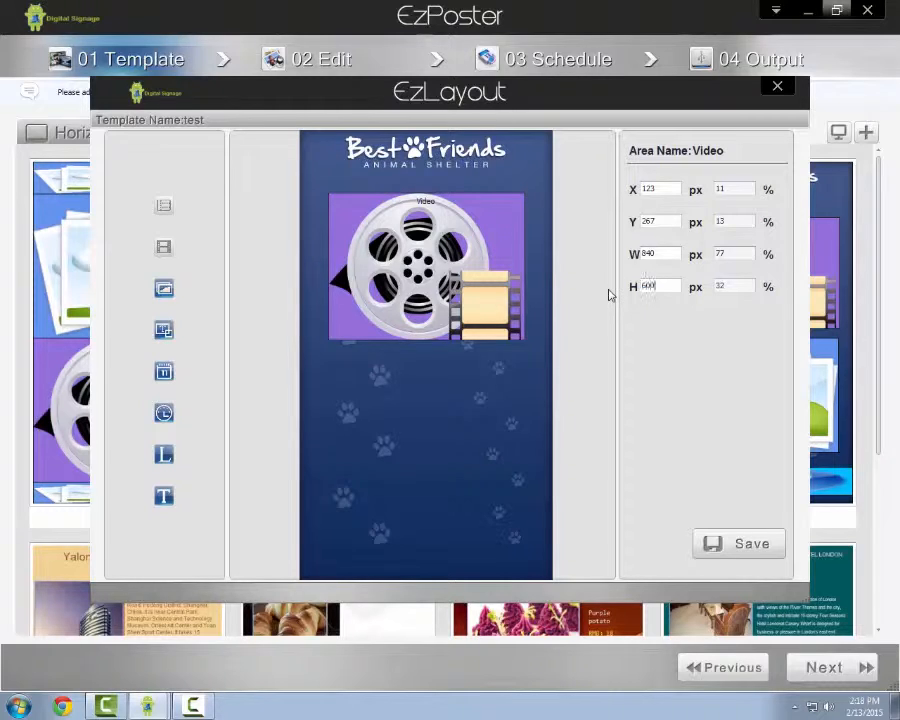
type("00")
key("Return")
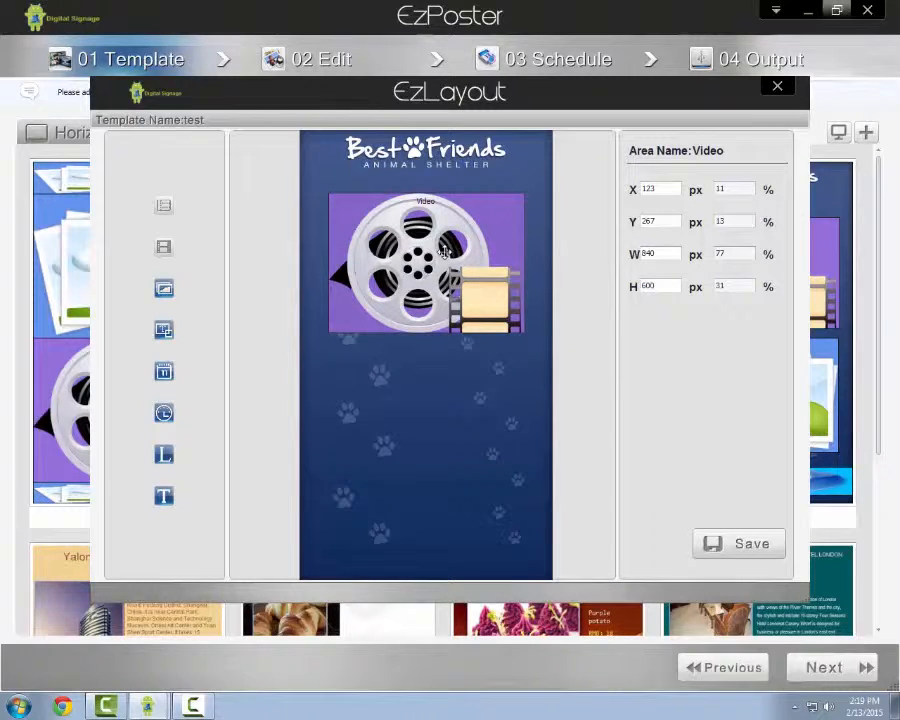
left_click_drag(444, 250, 444, 258)
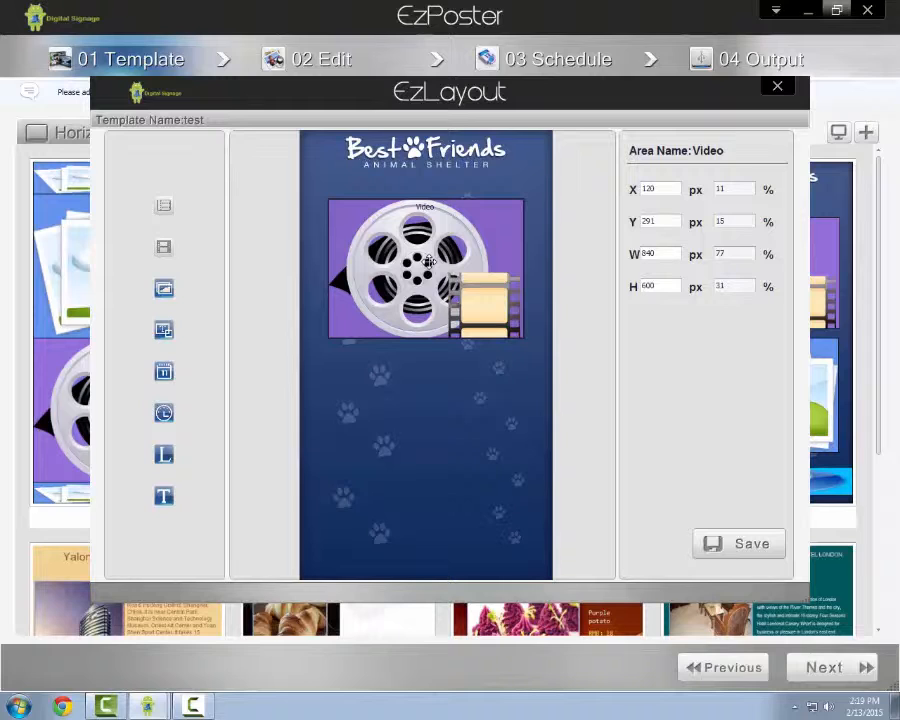
Add an image area about 840 × 666 px beneath the video area at about X 126, Y 939
left_click(164, 294)
left_click_drag(335, 150, 525, 505)
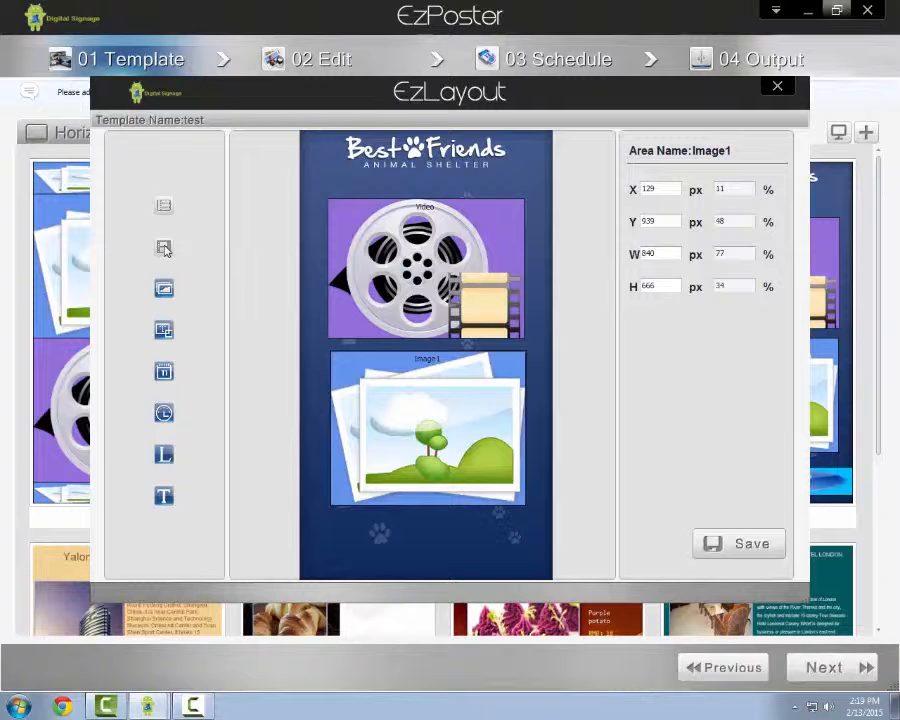
mouse_move(381, 397)
left_mouse_down()
mouse_move(374, 394)
mouse_move(391, 403)
left_mouse_up()
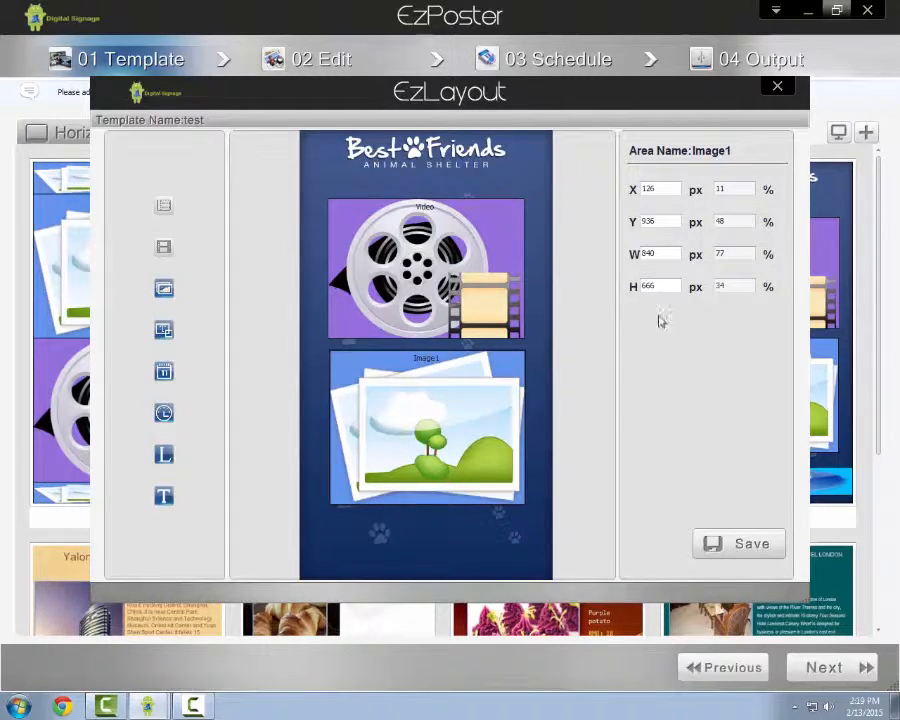
left_click_drag(484, 408, 485, 407)
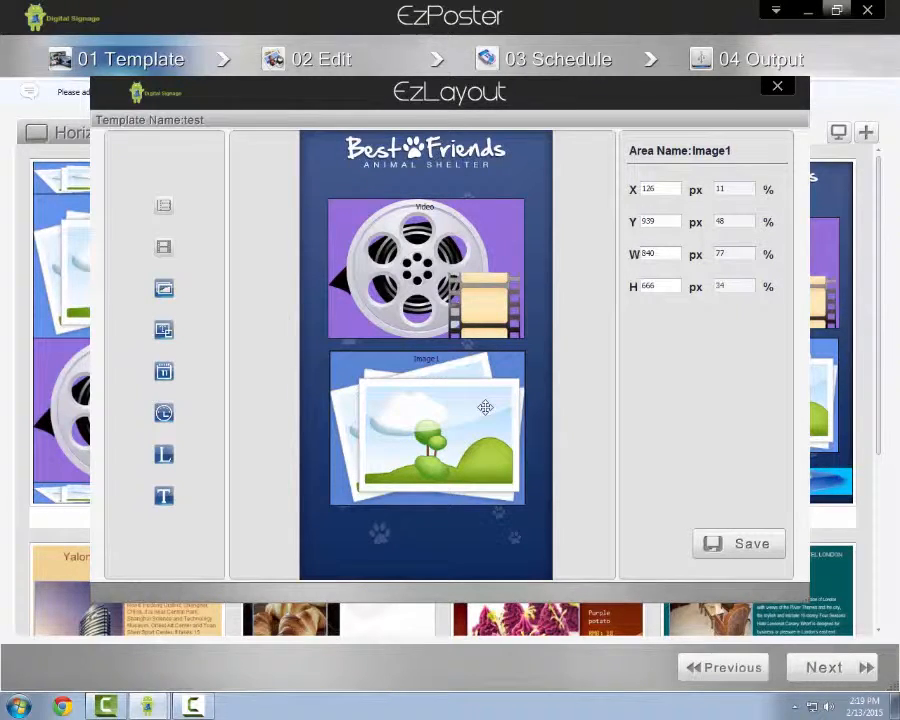
Place a second image area about 516 × 132 px beneath the first one, and delete it
left_click(163, 288)
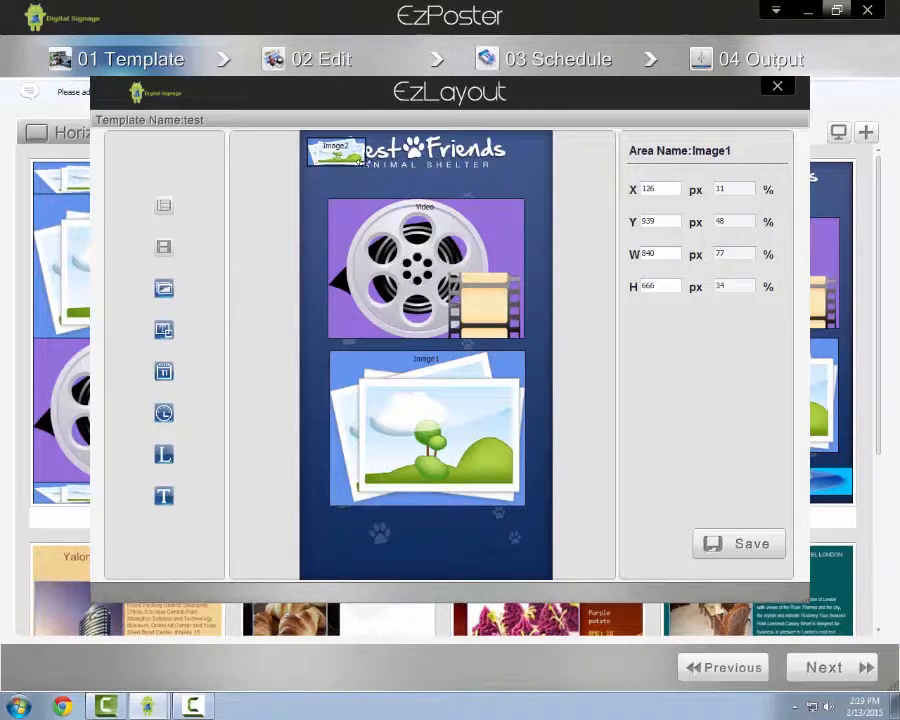
left_click_drag(360, 152, 485, 531)
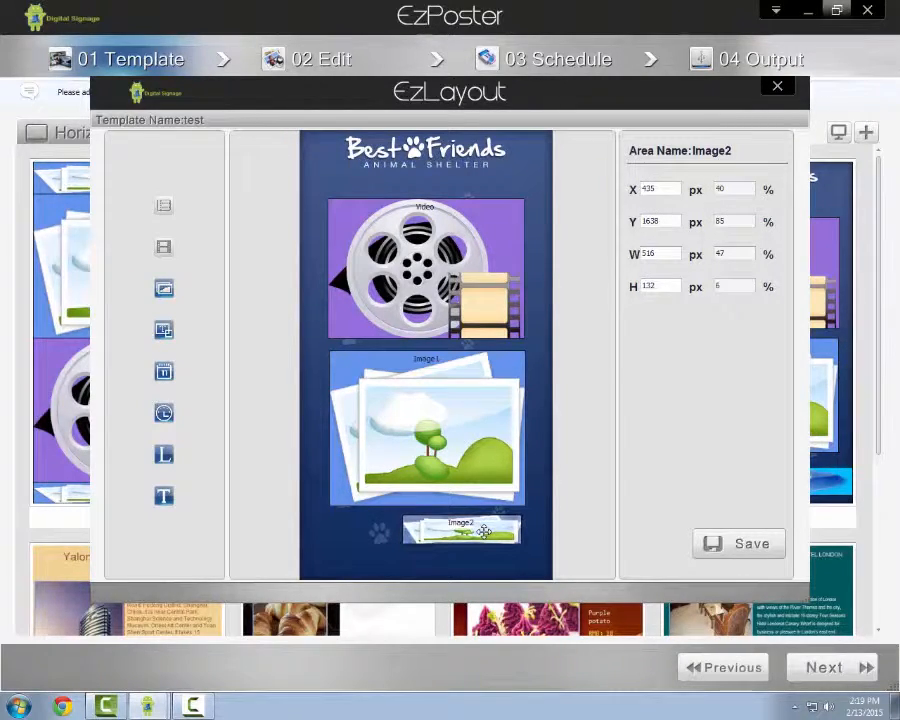
right_click(484, 531)
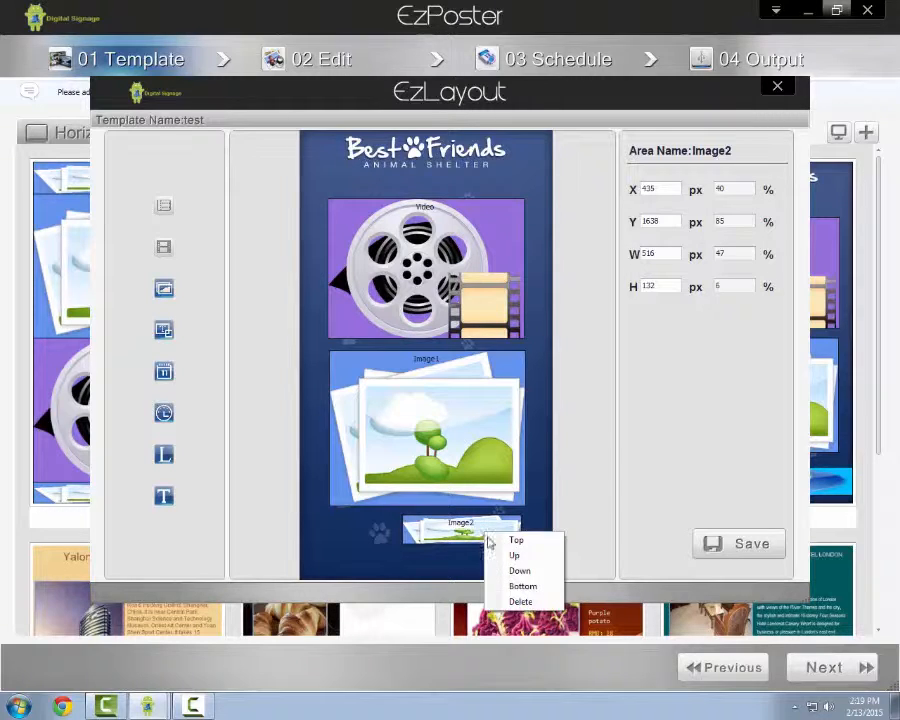
left_click(508, 596)
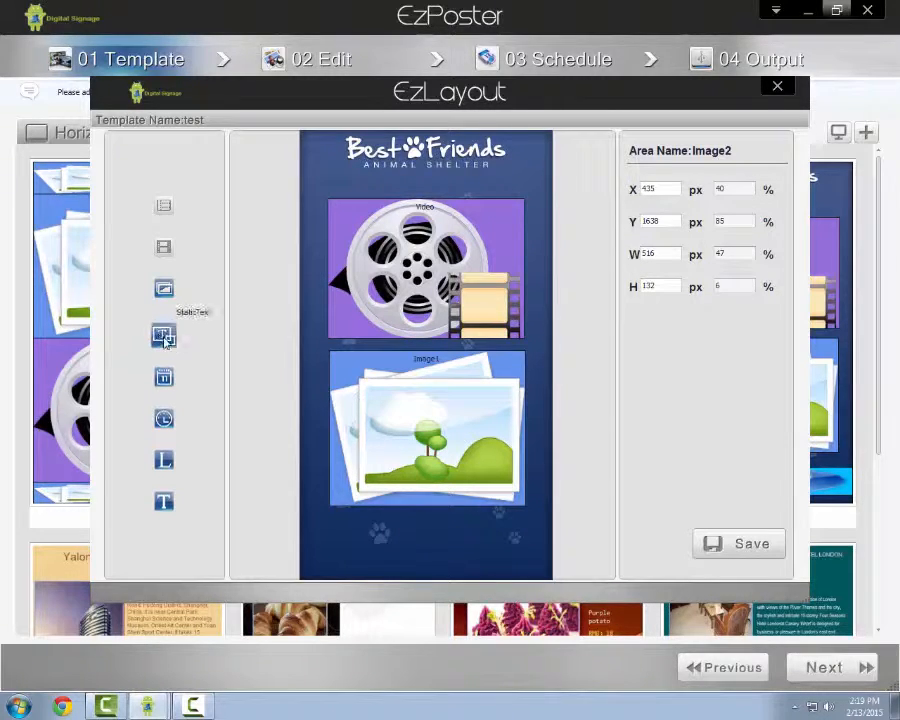
Place a static text area about 972 × 171 px over the logo header, and delete it
left_click_drag(165, 338, 362, 162)
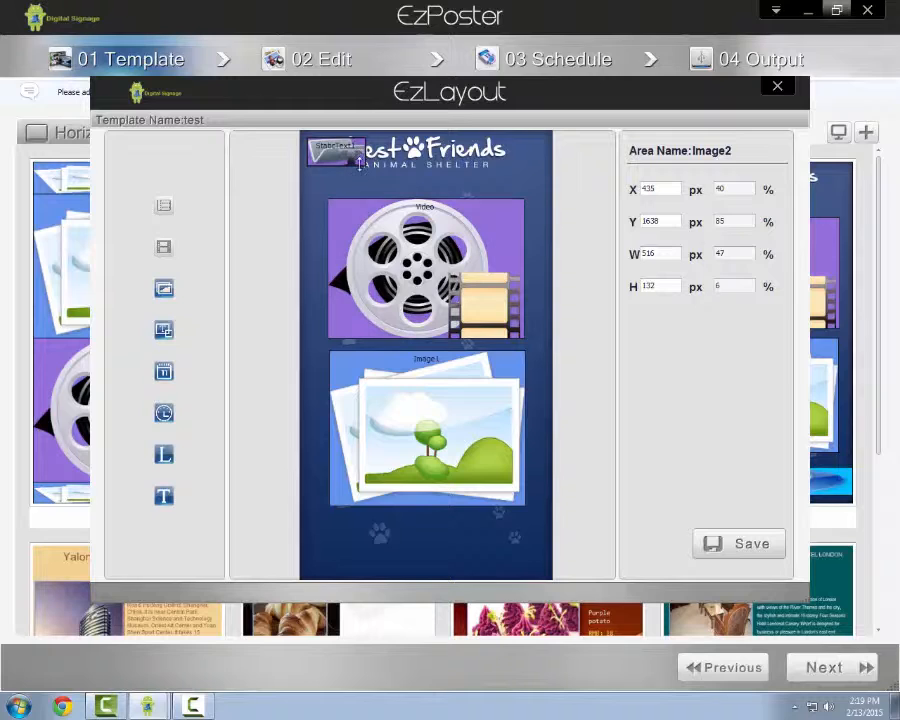
left_click_drag(364, 164, 533, 177)
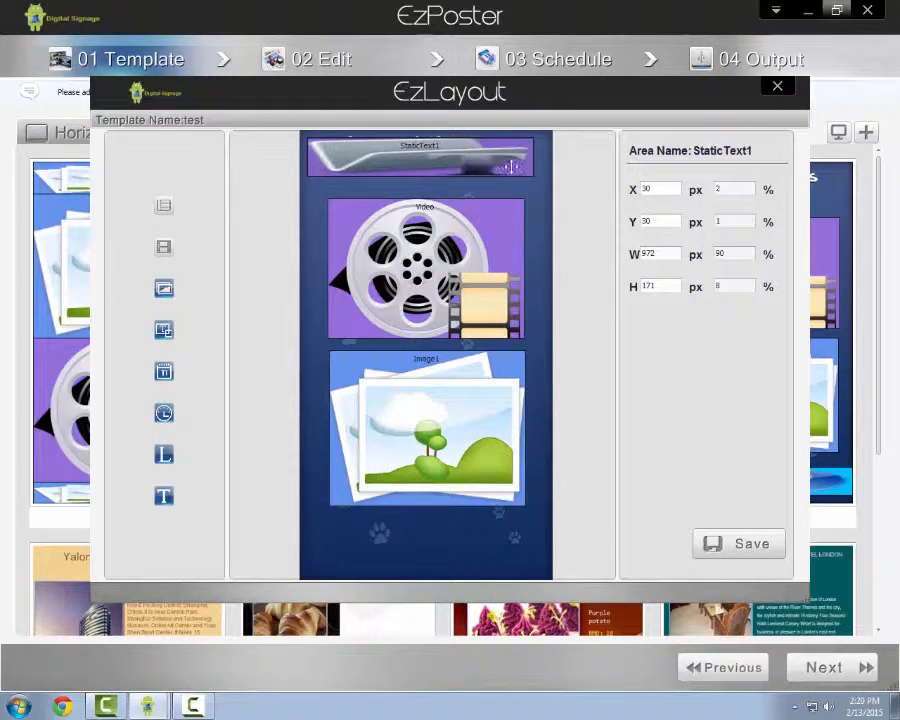
left_click_drag(437, 154, 444, 163)
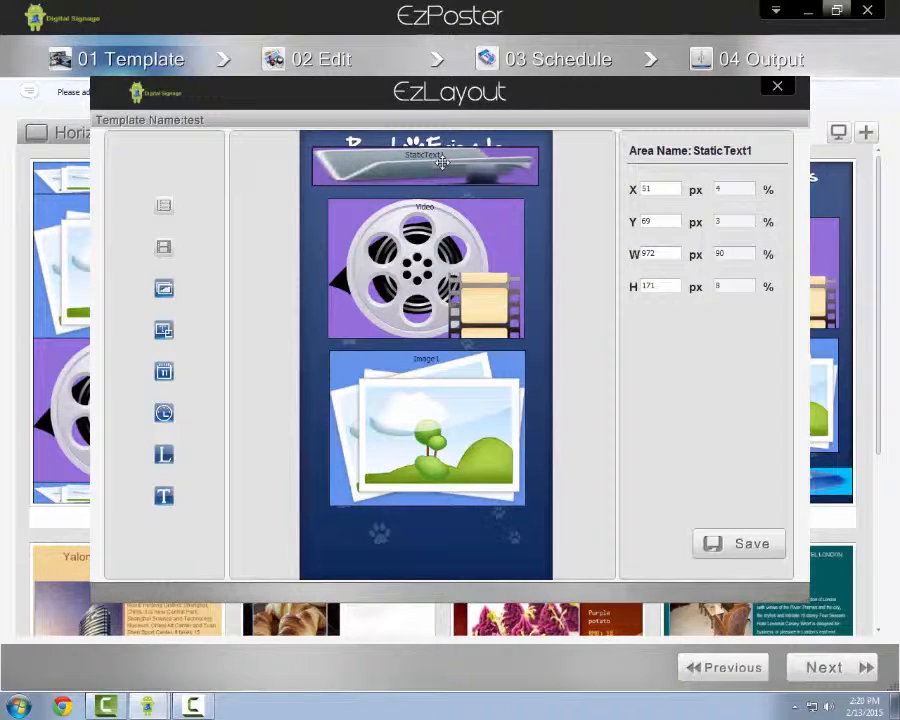
right_click(441, 161)
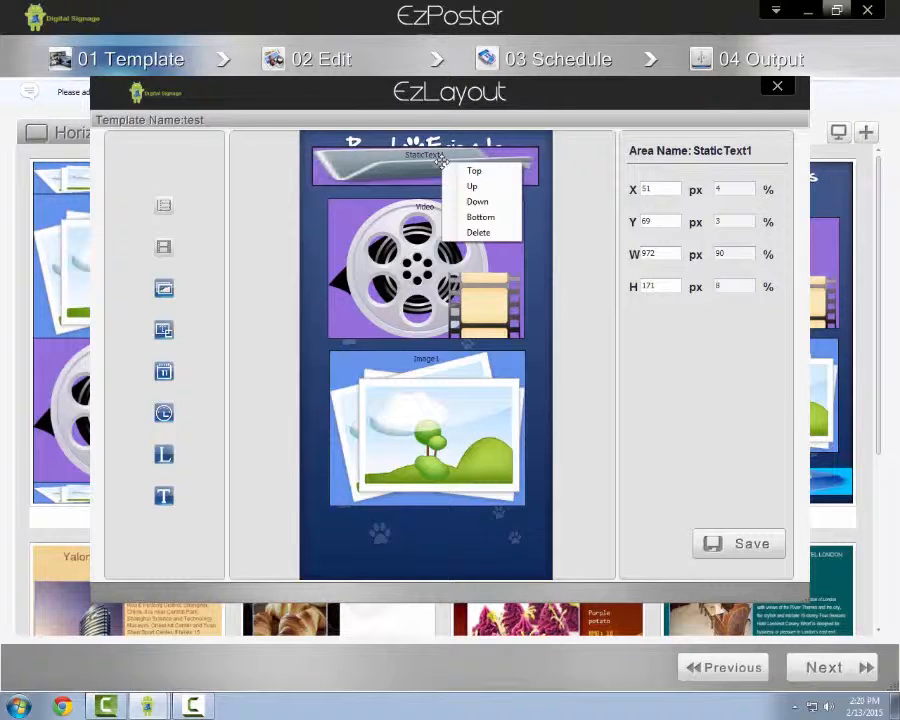
left_click(479, 233)
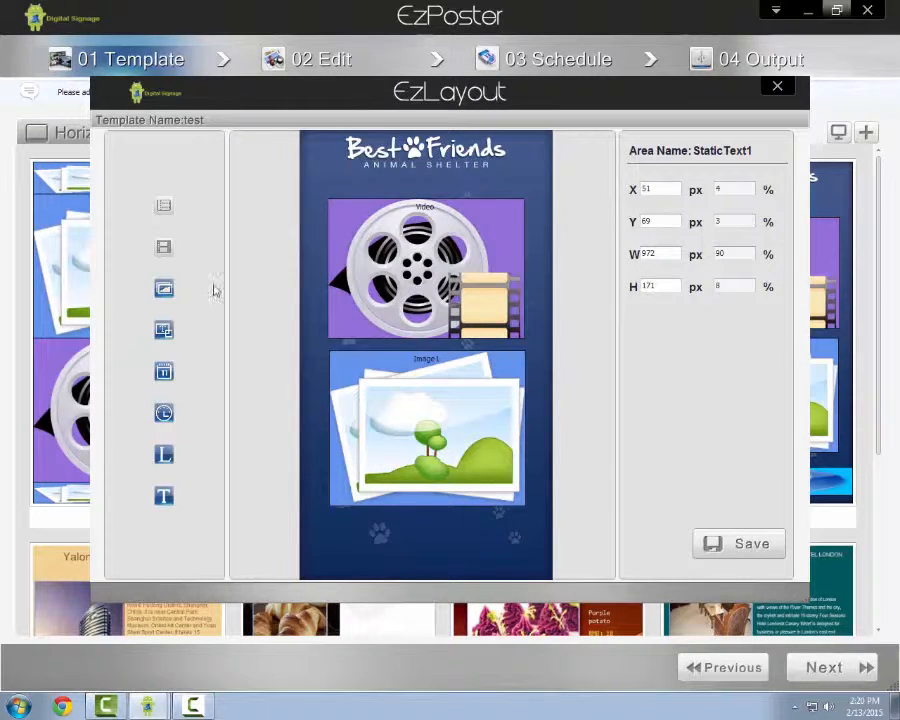
Add date and time areas to the header, moving the time area to about X 729, Y 33
left_click(164, 380)
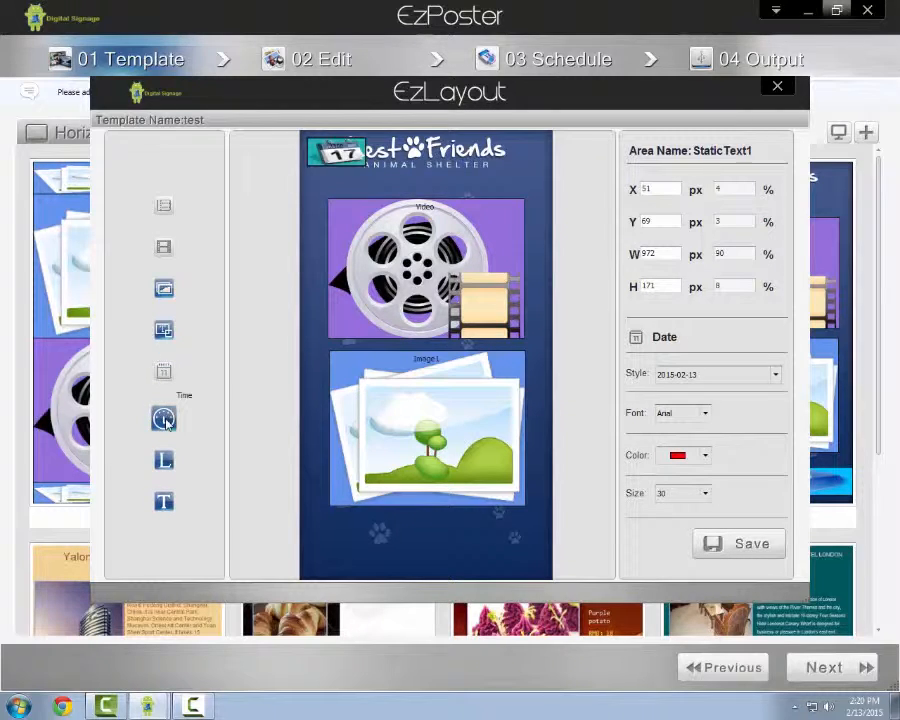
left_click(164, 420)
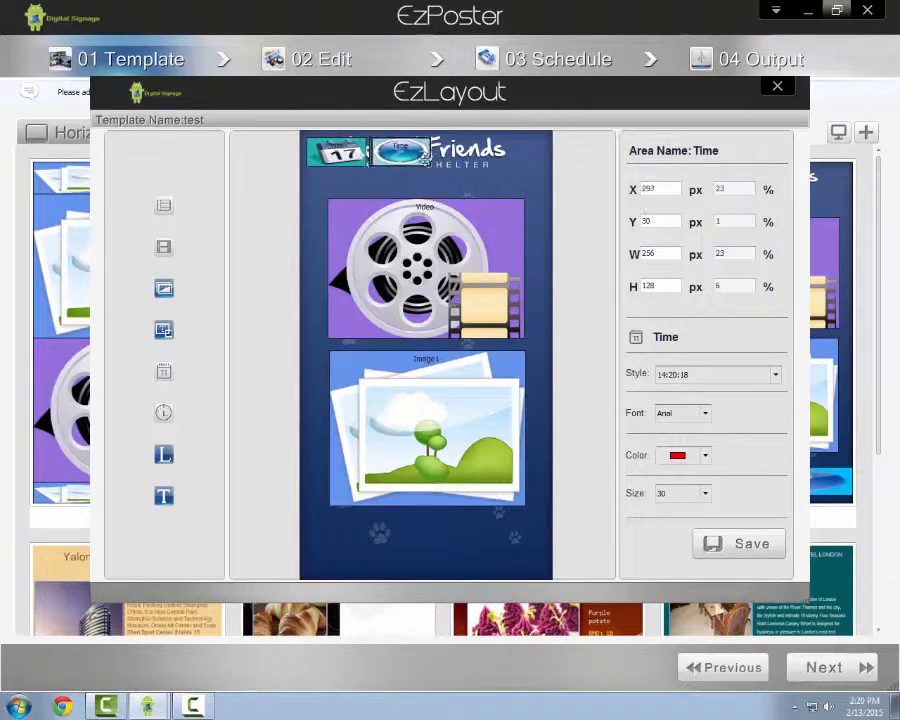
left_click_drag(502, 157, 506, 156)
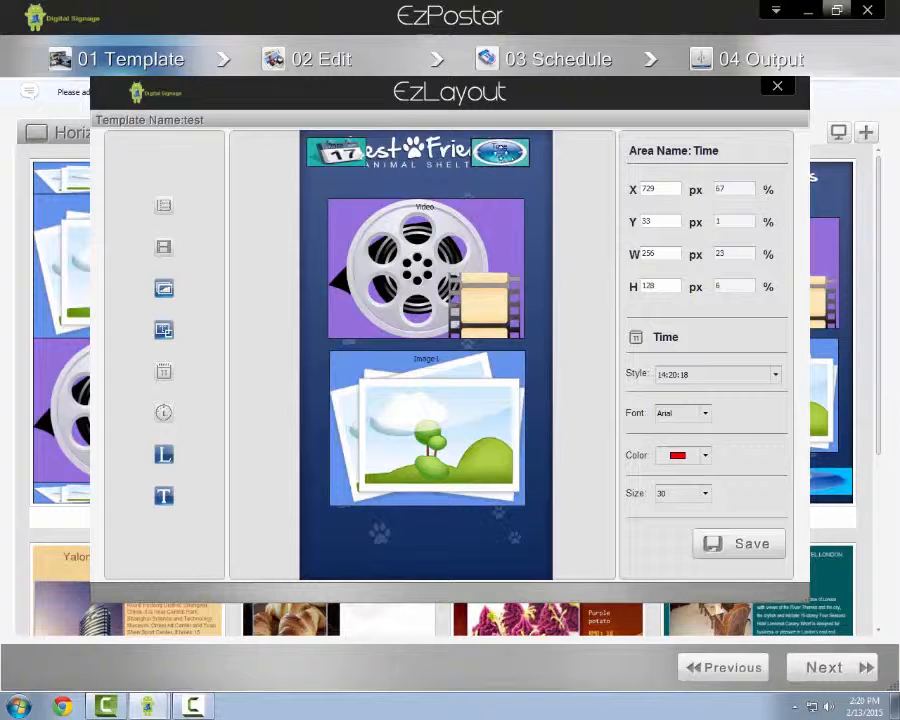
Delete the time area and the date area from the header of the template
right_click(504, 155)
left_click(536, 223)
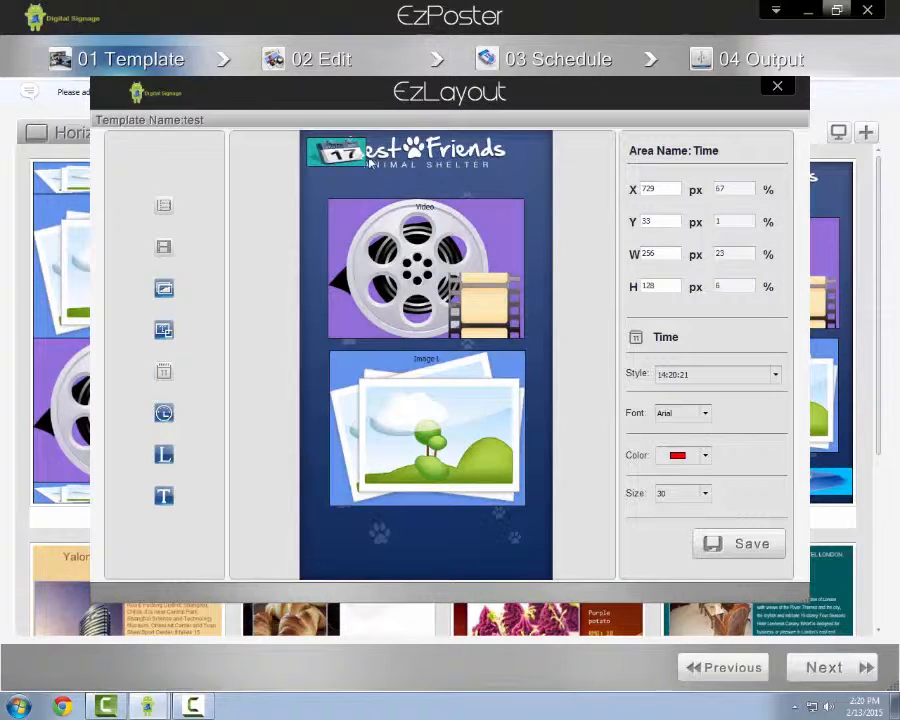
right_click(355, 148)
left_click(380, 221)
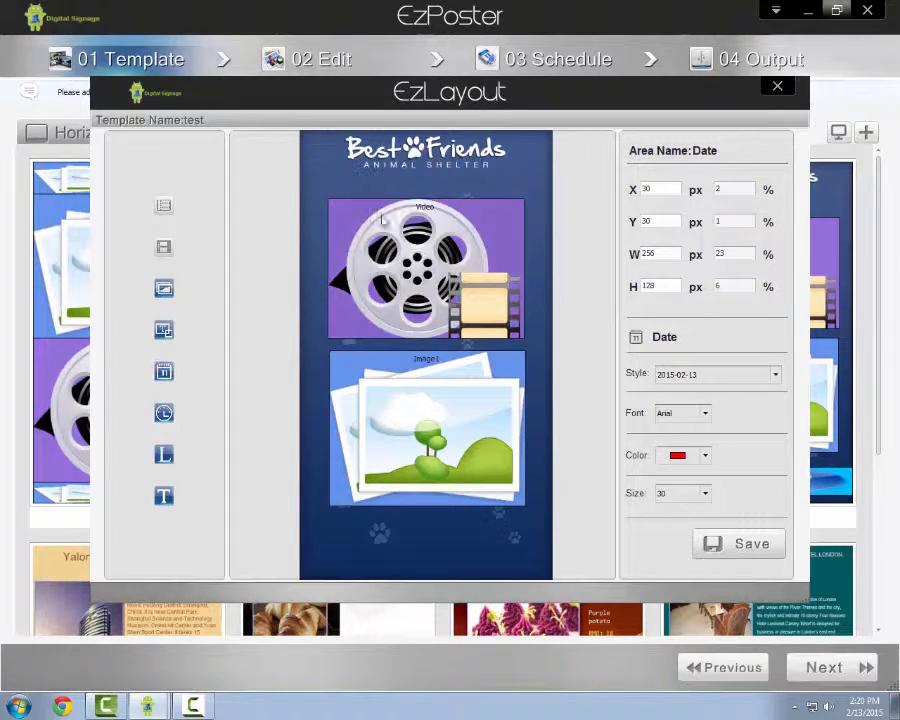
Place a logo area at X 30, Y 15 over the header, resize it to 256 × 128 px, and delete it
left_click(164, 462)
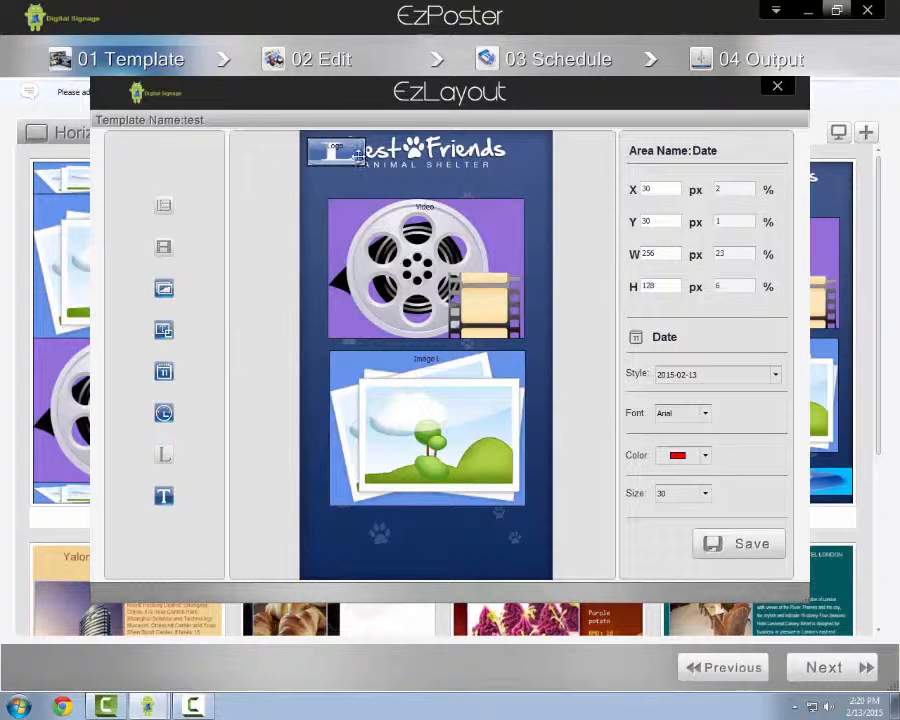
left_click_drag(365, 163, 390, 207)
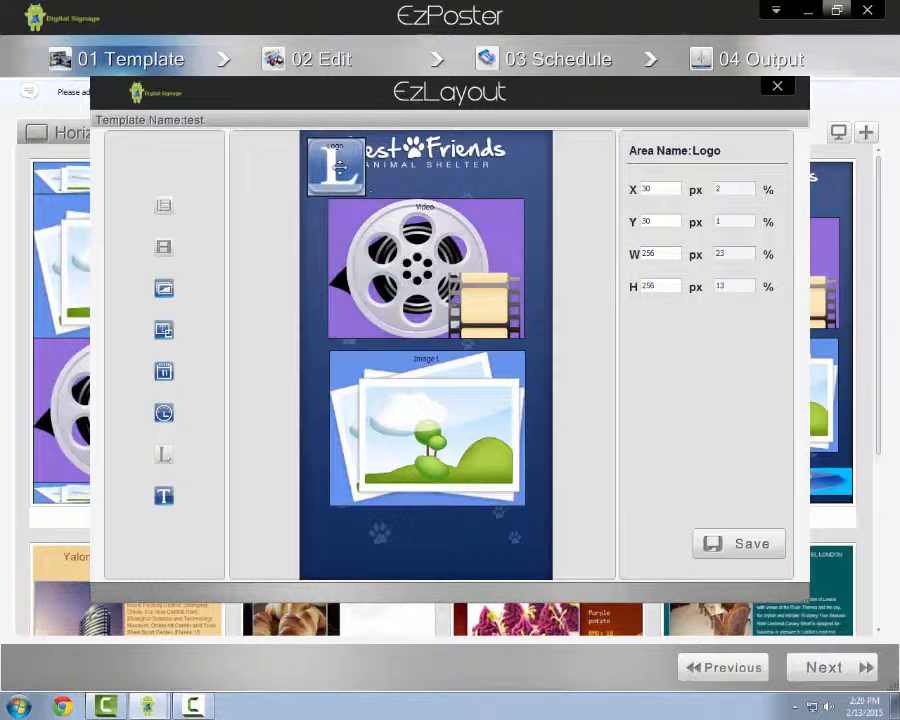
left_click_drag(340, 168, 340, 164)
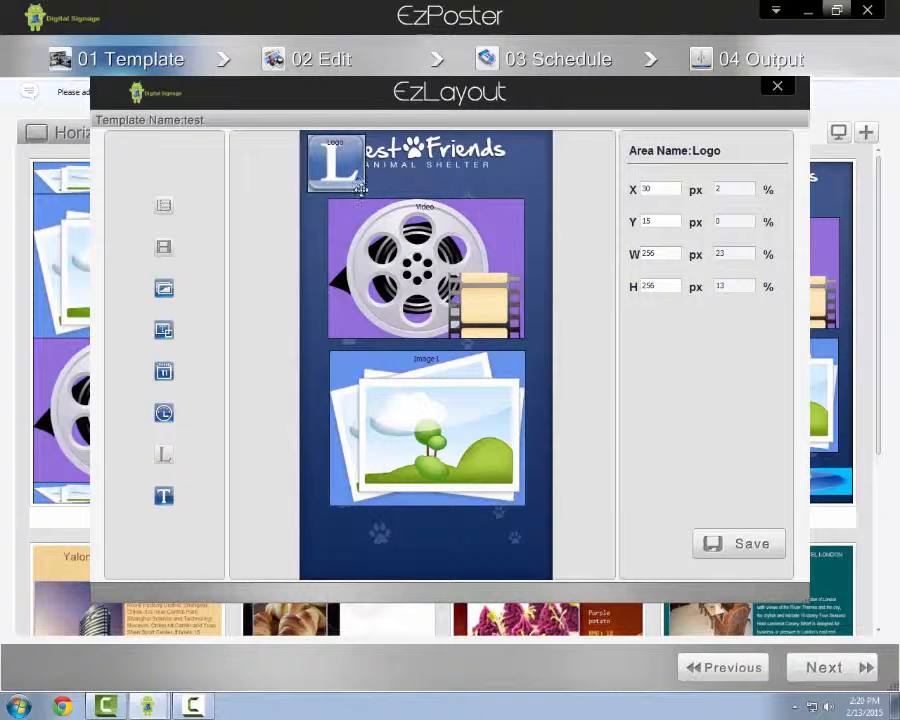
left_click_drag(365, 191, 339, 161)
right_click(346, 146)
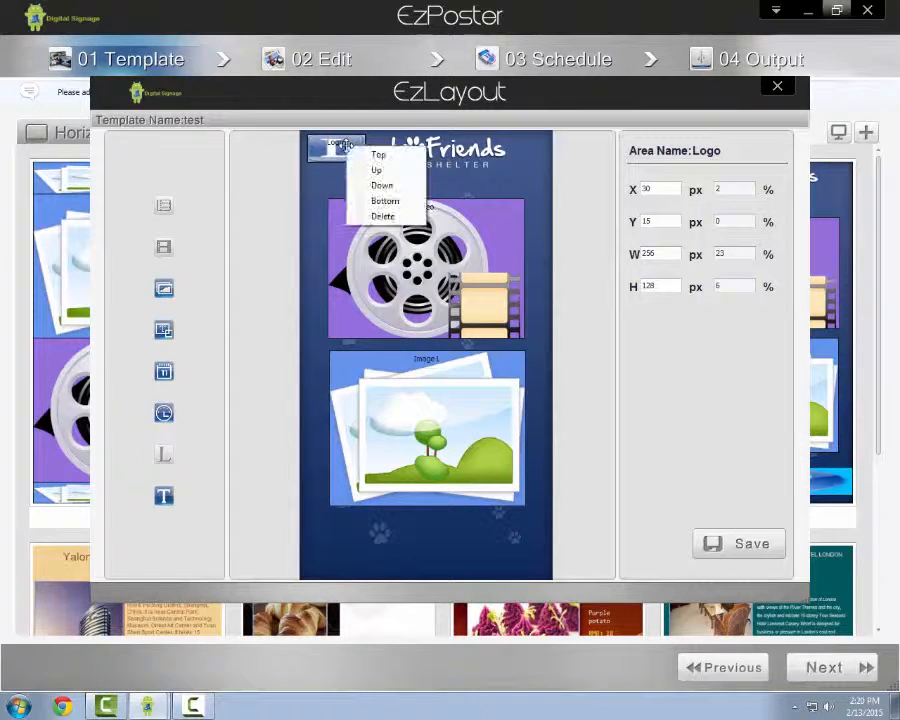
left_click(383, 218)
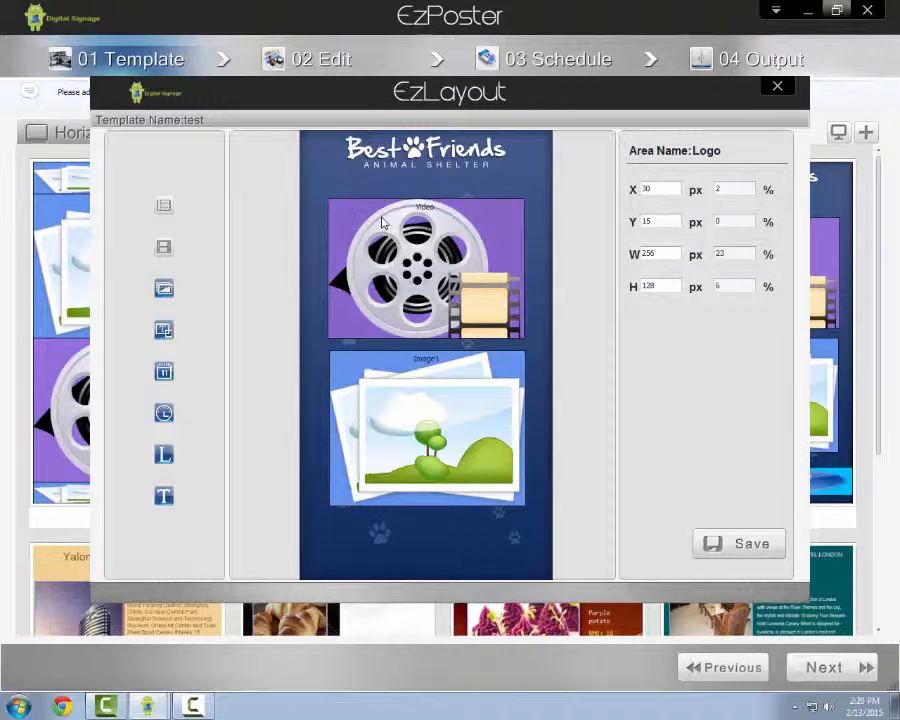
Add a full-width text area of 1080 × 126 px beneath the image area at about Y 1704, and save the template
left_click(164, 505)
left_click_drag(329, 148, 436, 546)
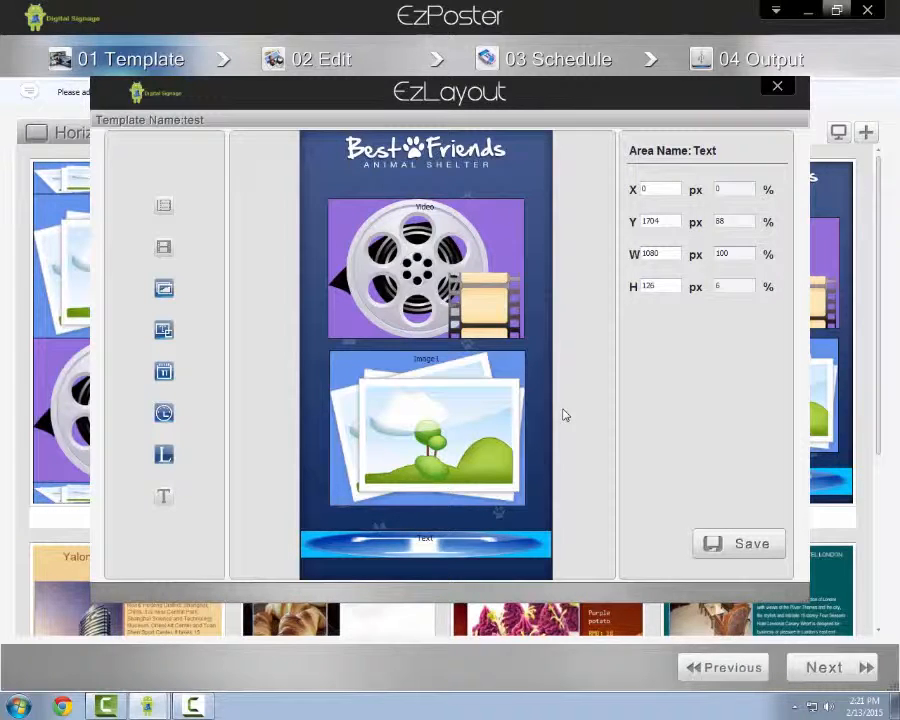
left_click(744, 546)
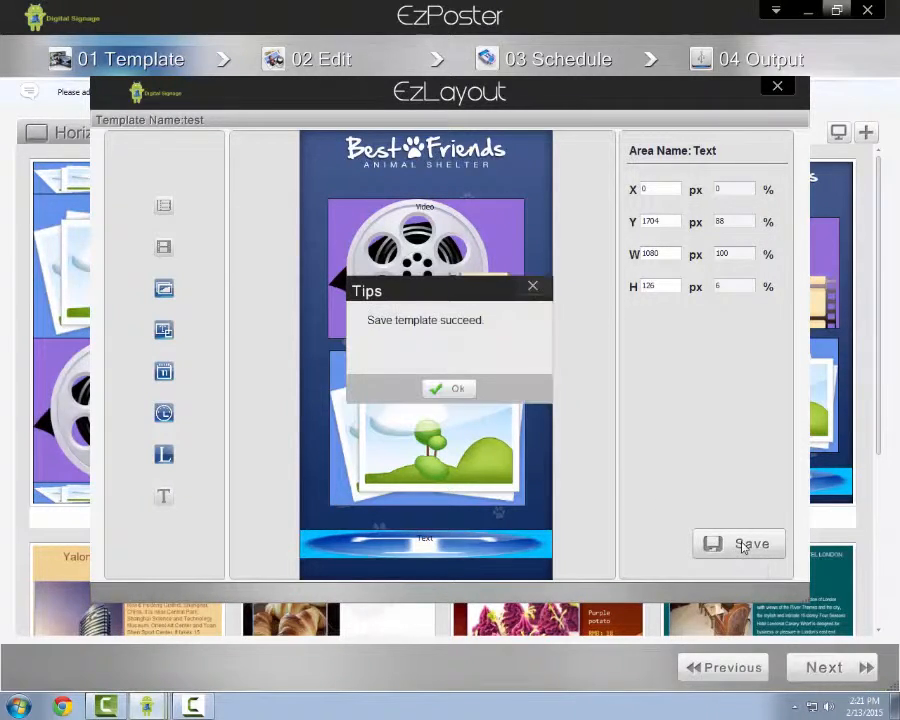
left_click(456, 390)
Reopen the saved test template for editing, delete its text area, and save the template again
mouse_move(204, 206)
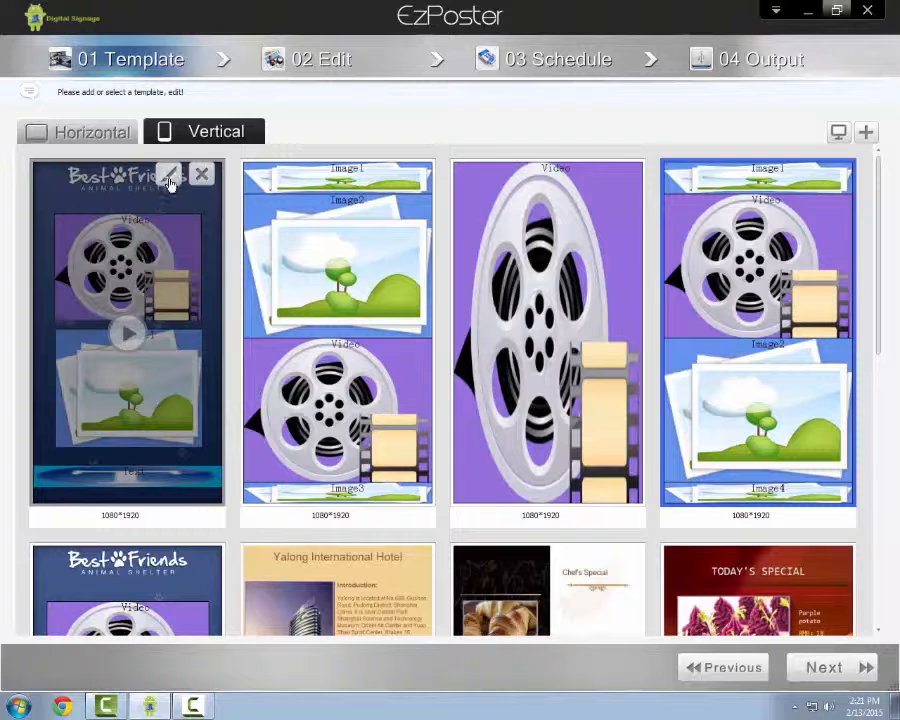
left_click(170, 180)
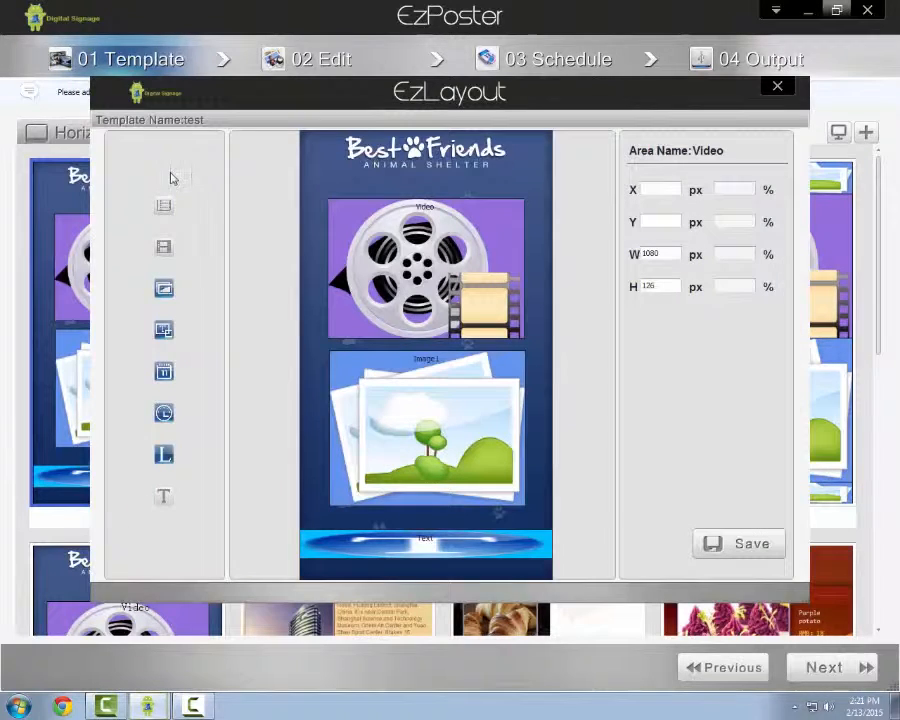
left_click(455, 540)
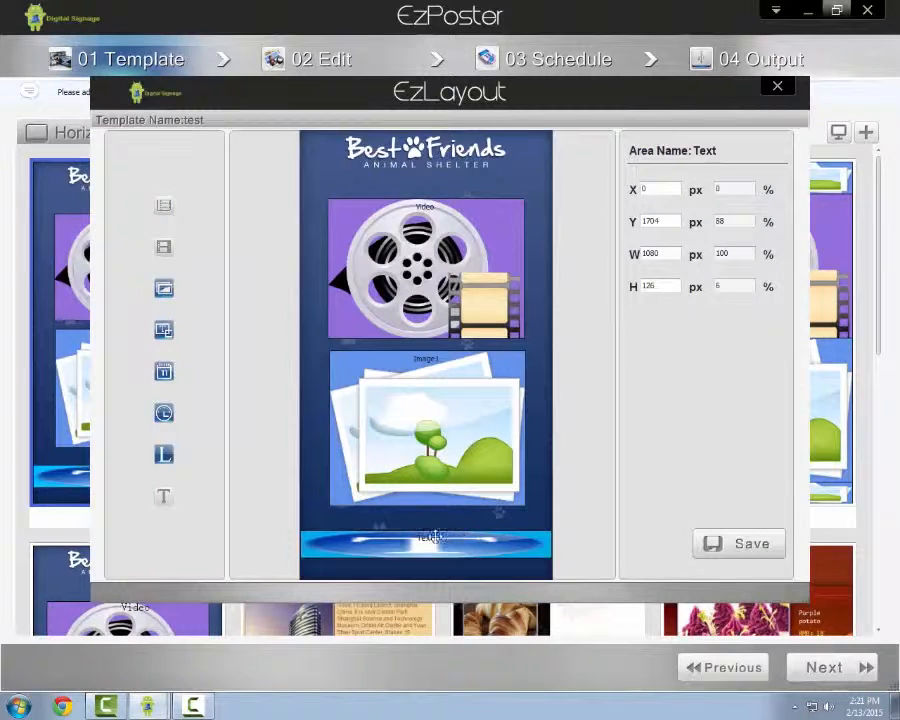
right_click(437, 545)
left_click(484, 616)
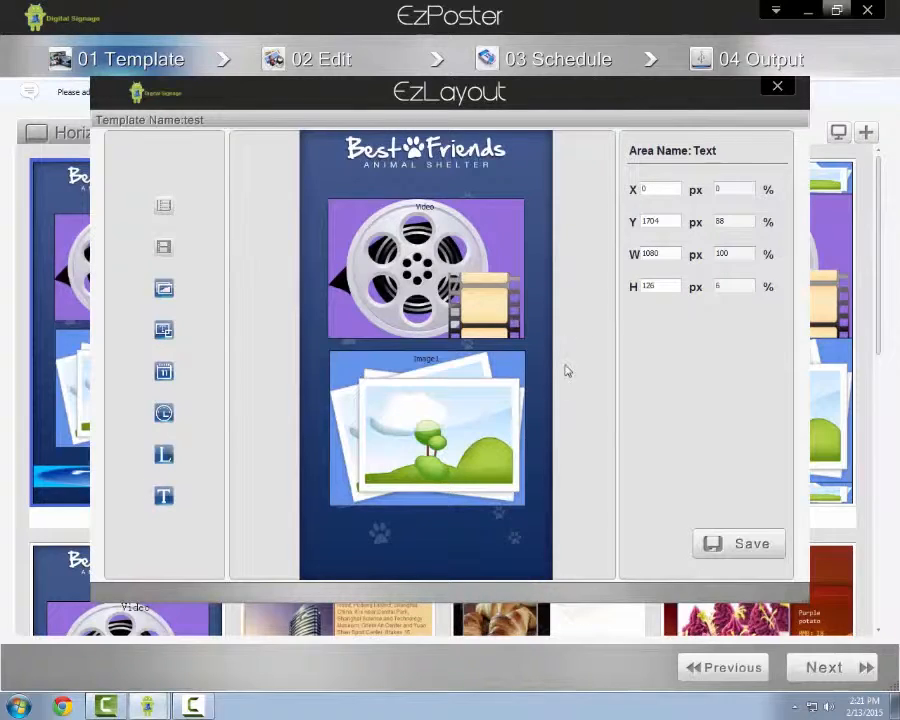
left_click(750, 544)
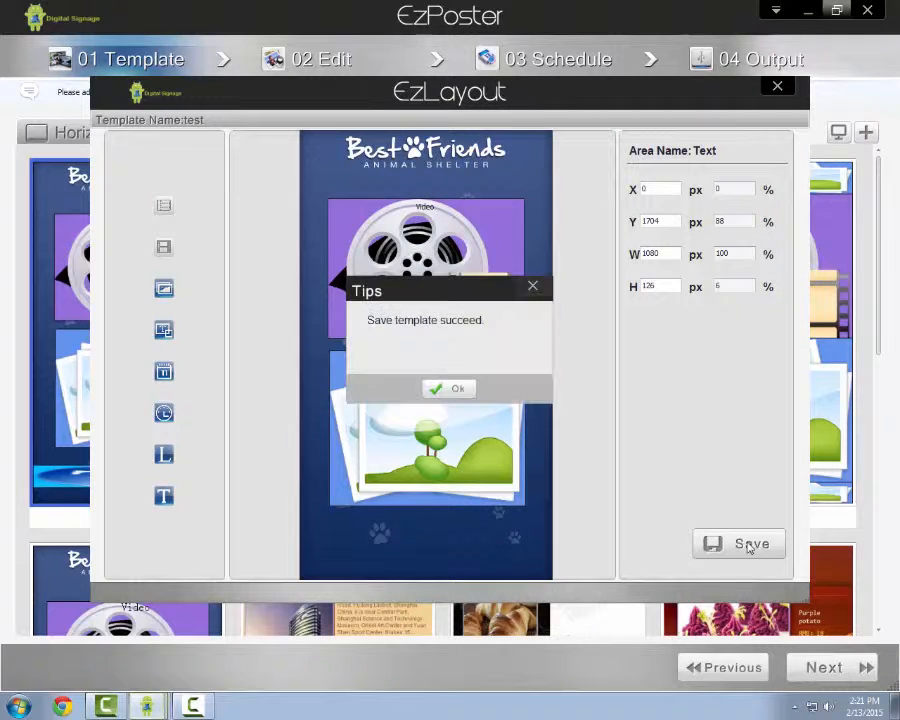
left_click(447, 388)
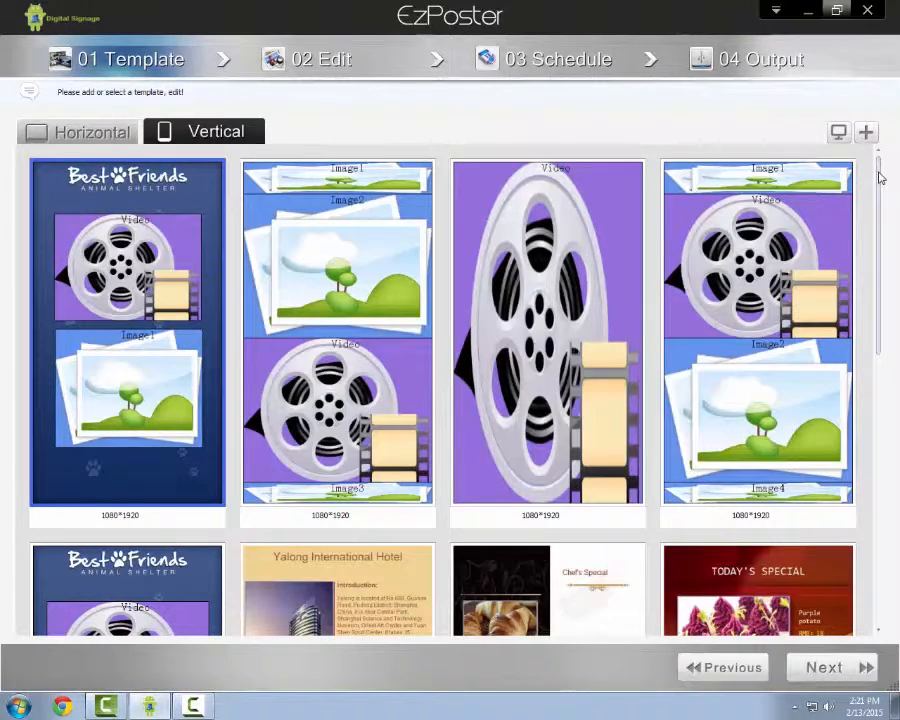
Look through the vertical templates and preview the custom Best Friends template that has only video and image areas
left_click_drag(880, 177, 868, 305)
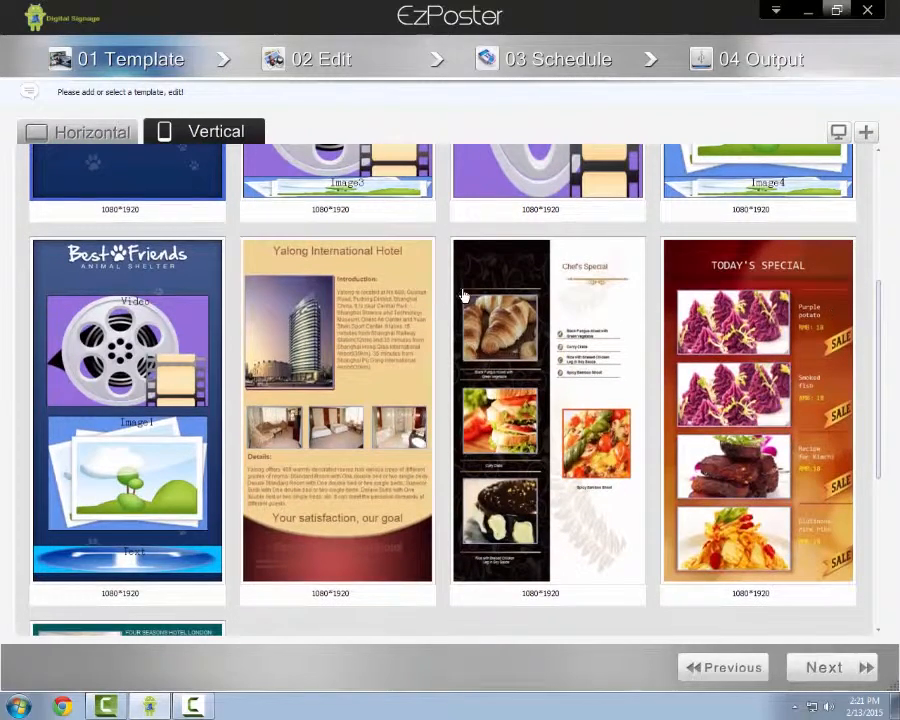
left_click(382, 295)
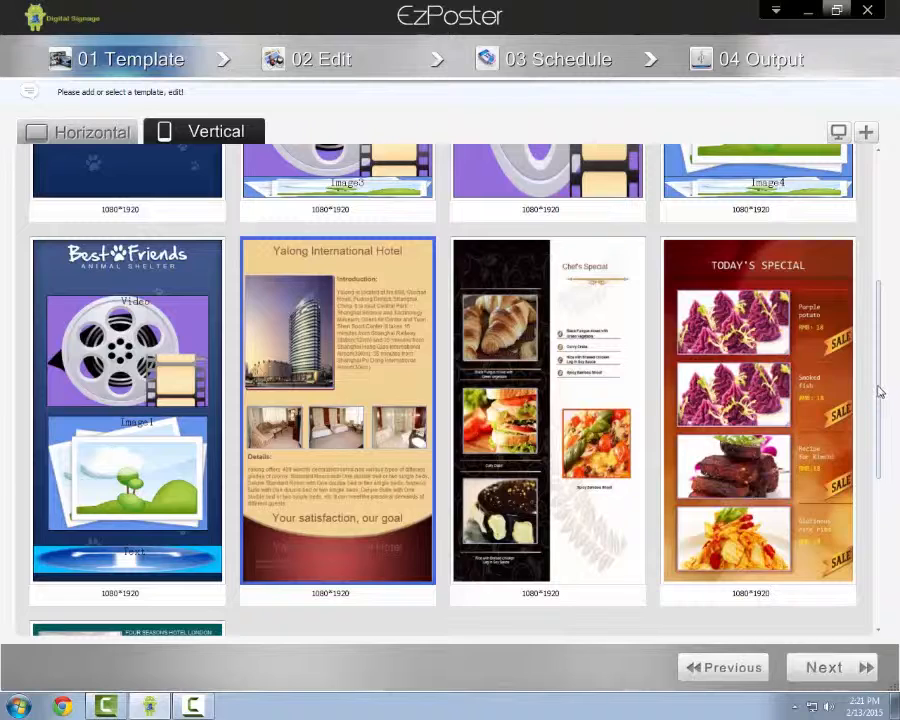
scroll(878, 388, "up", 3)
left_click(560, 206)
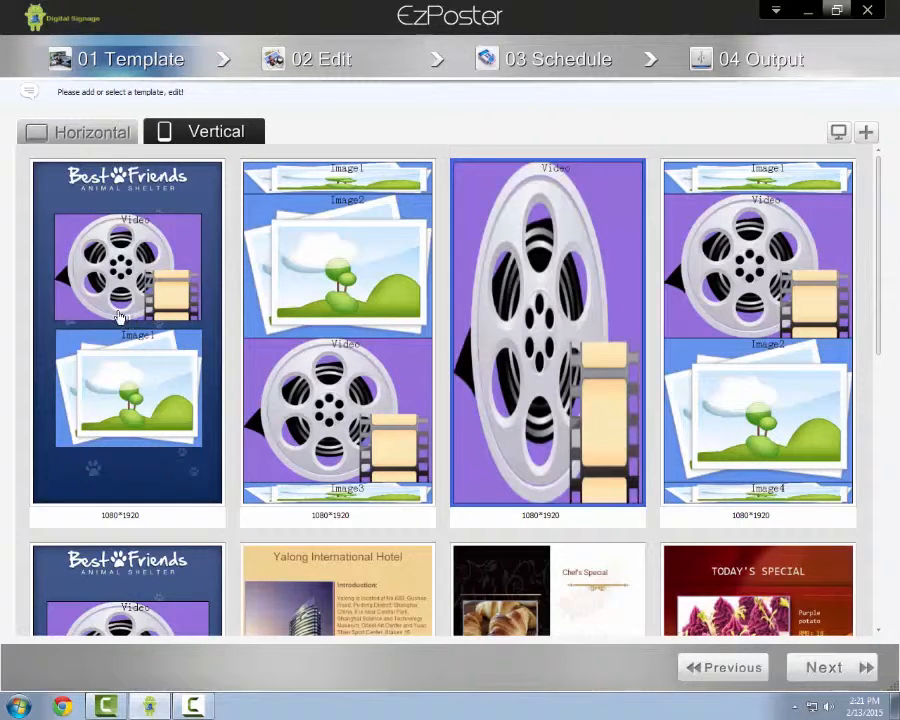
left_click(126, 332)
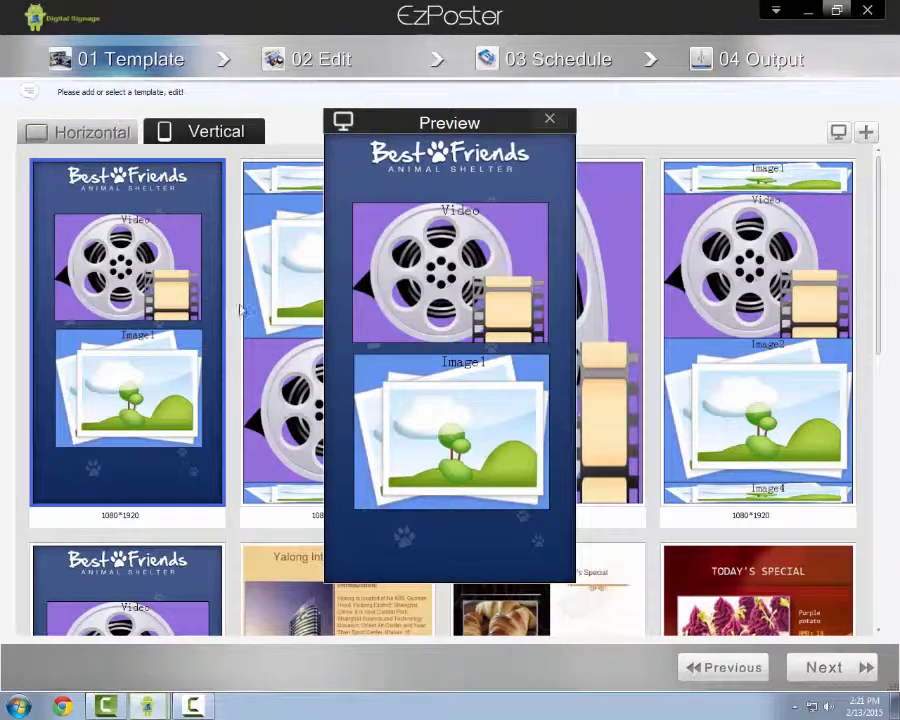
left_click(551, 120)
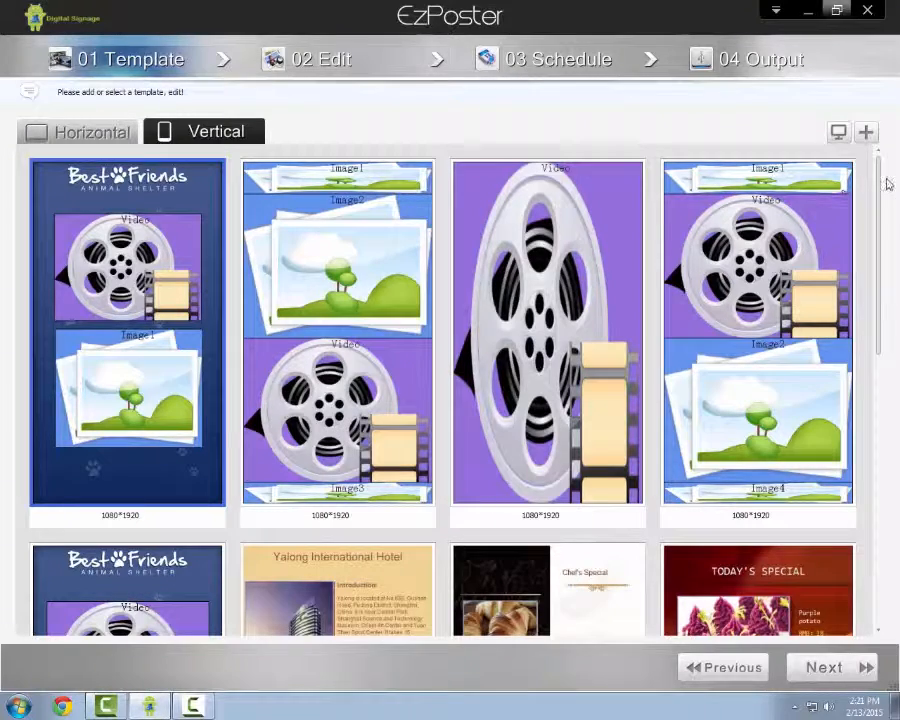
Preview the Yalong International Hotel template, close the preview, and return to the start of the vertical template list
left_click_drag(876, 194, 884, 361)
scroll(884, 361, "down", 1)
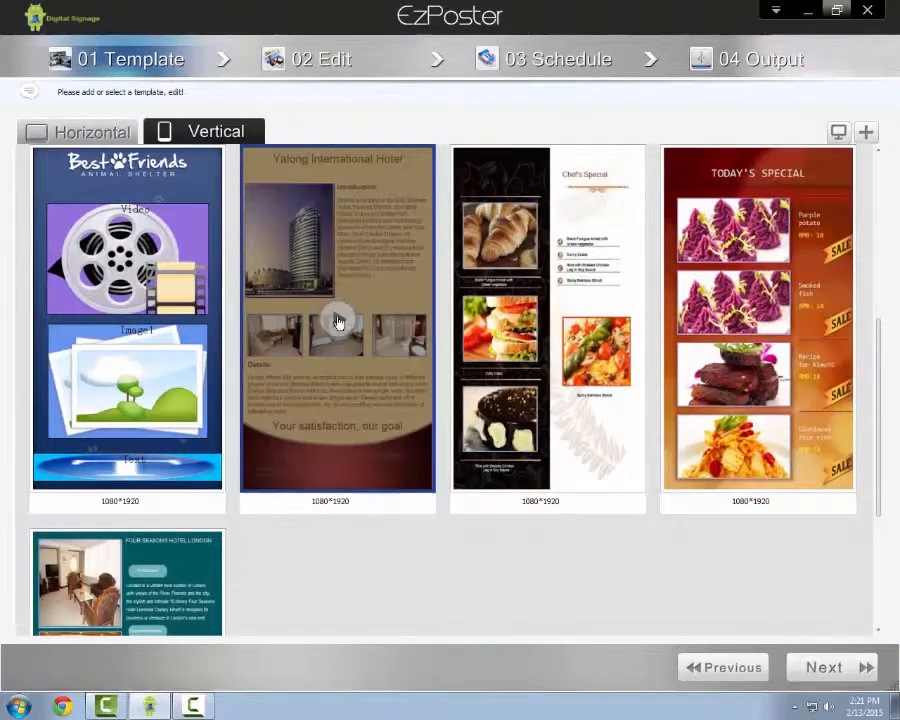
left_click(338, 322)
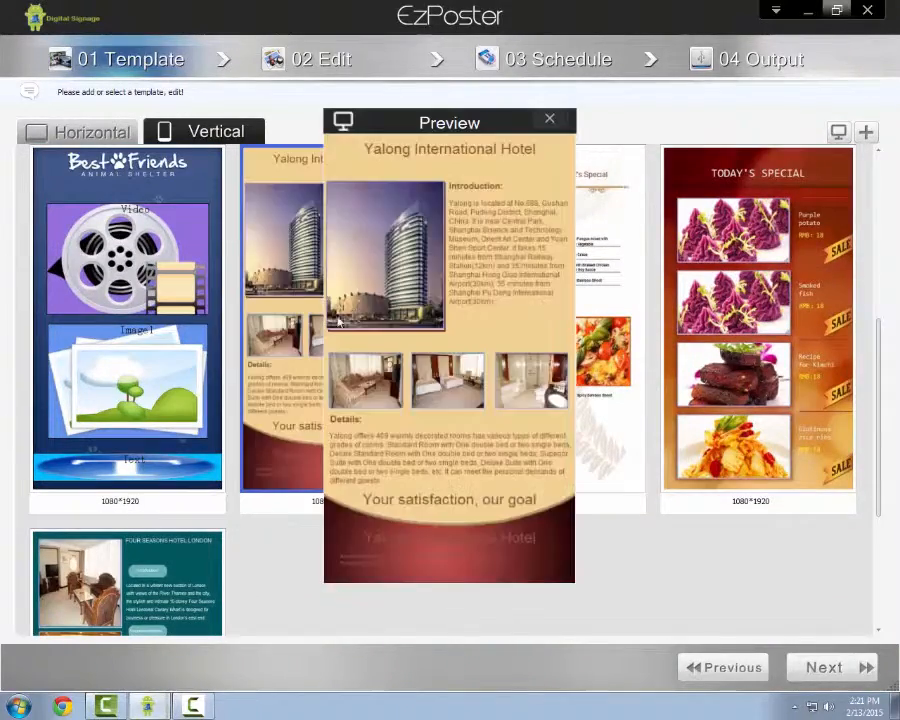
left_click(551, 119)
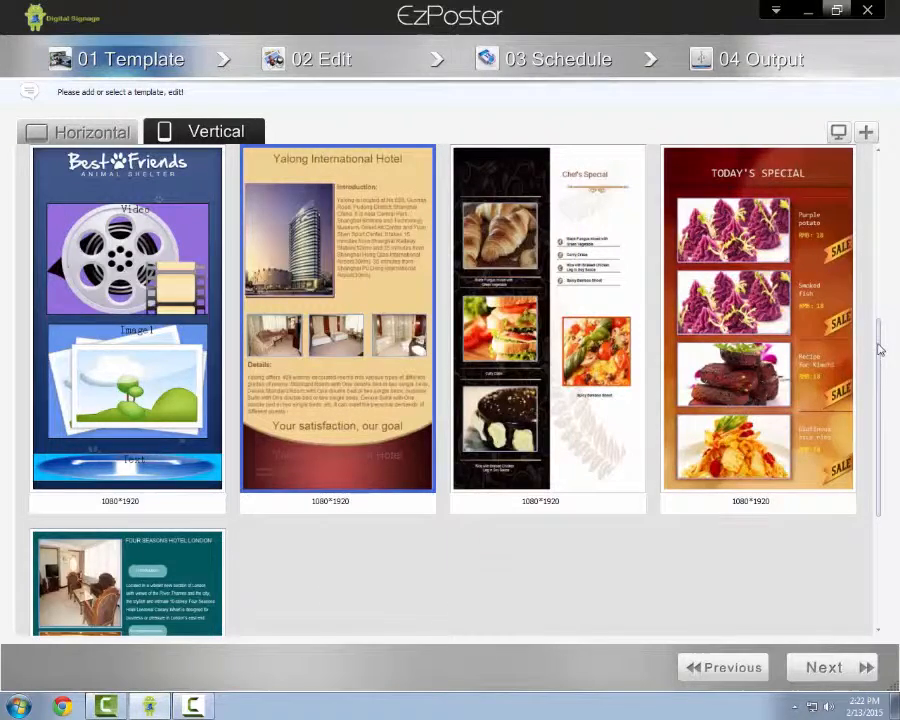
left_click_drag(878, 348, 878, 157)
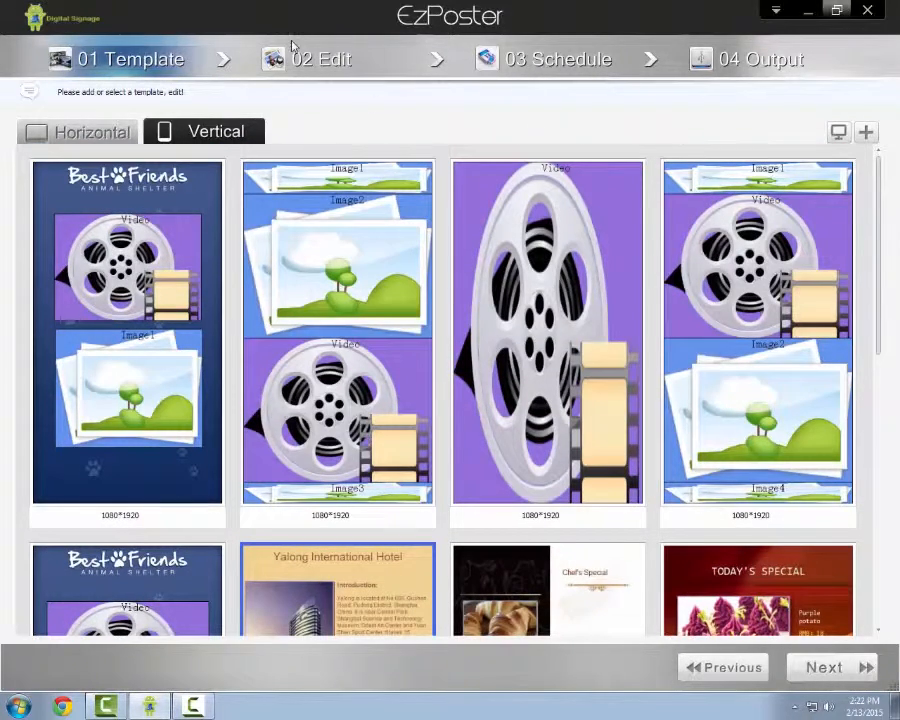